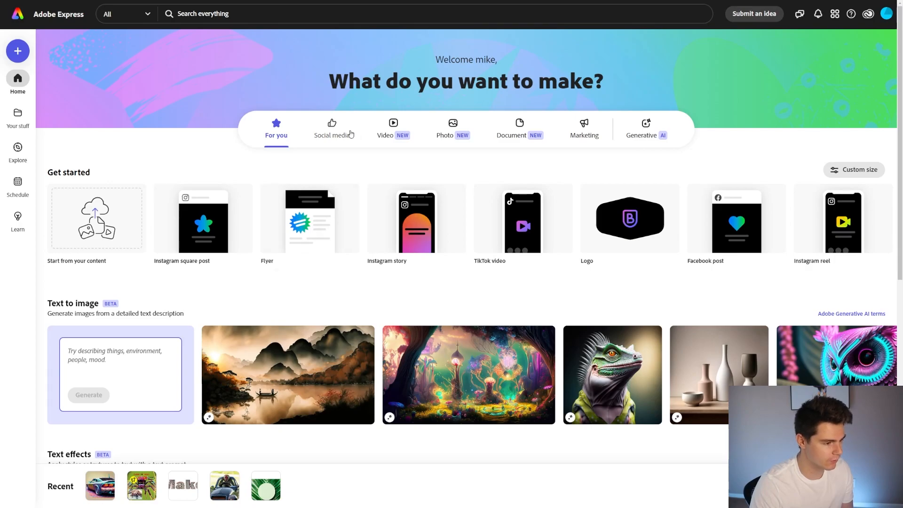
- Generate an image from the description "someone on there phone" with the Generative AI Text to image tool
{"action": "left_click", "coordinate": [346, 119]}
{"action": "left_click", "coordinate": [393, 132]}
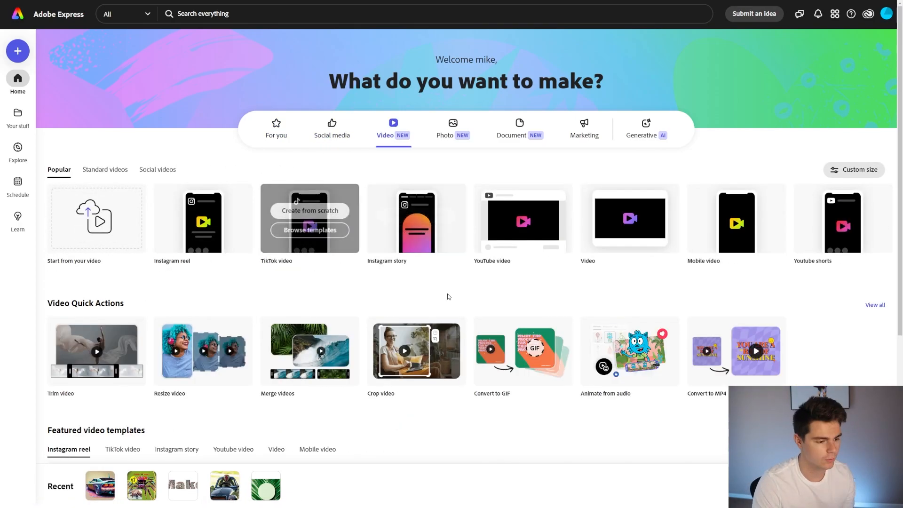
{"action": "left_click", "coordinate": [453, 129]}
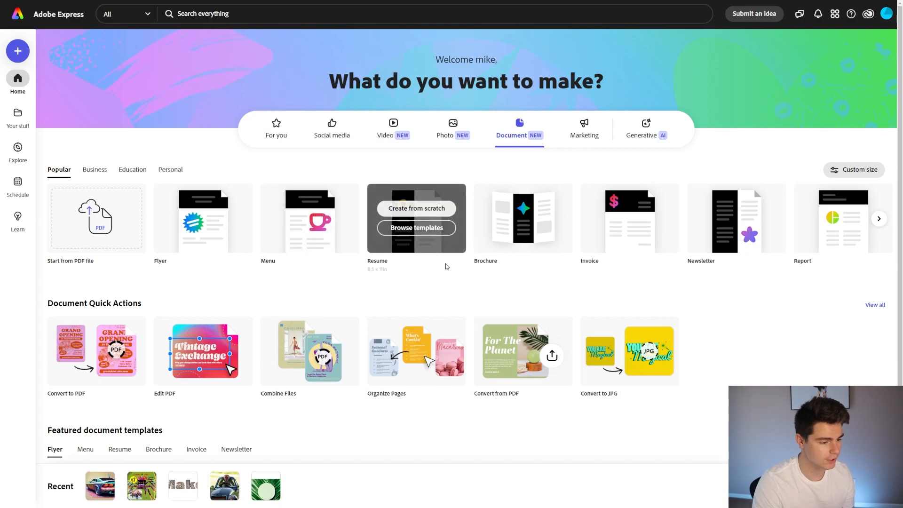
{"action": "left_click", "coordinate": [656, 136]}
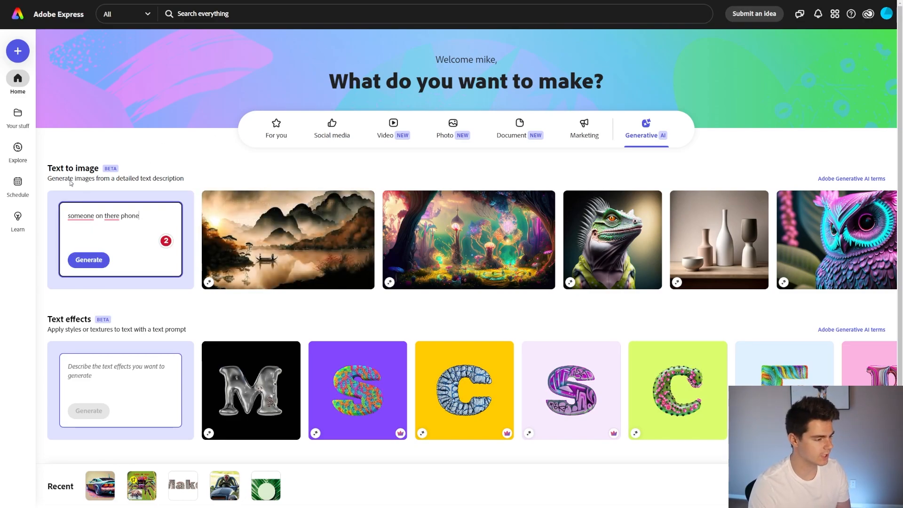
{"action": "left_click", "coordinate": [89, 260]}
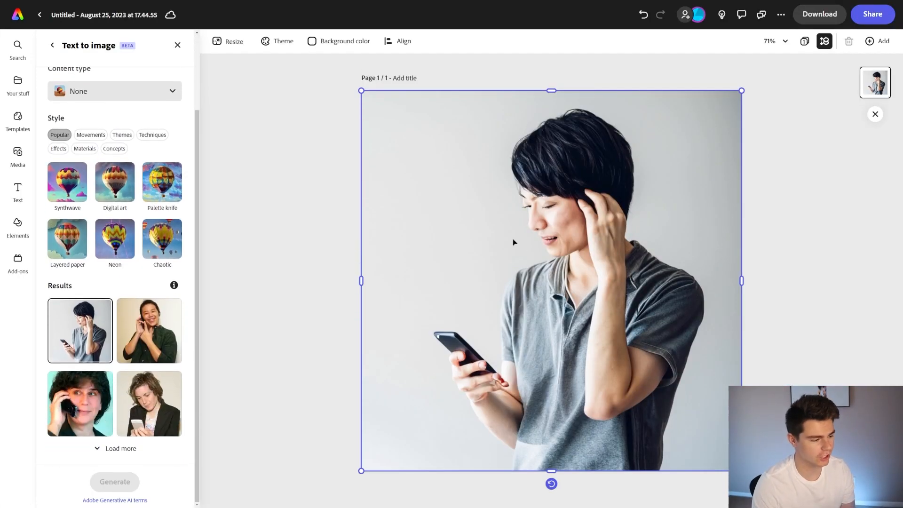
- Review the four generated results for the phone prompt by previewing them on the canvas
{"action": "scroll", "coordinate": [71, 245], "scroll_direction": "up", "scroll_amount": 2}
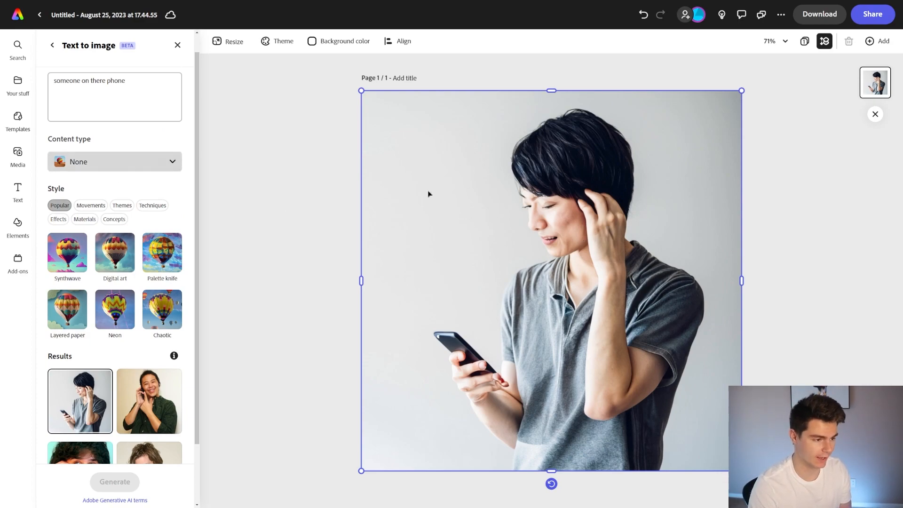
{"action": "mouse_move", "coordinate": [742, 90]}
{"action": "left_mouse_down"}
{"action": "mouse_move", "coordinate": [619, 213]}
{"action": "mouse_move", "coordinate": [720, 96]}
{"action": "mouse_move", "coordinate": [741, 91]}
{"action": "left_mouse_up"}
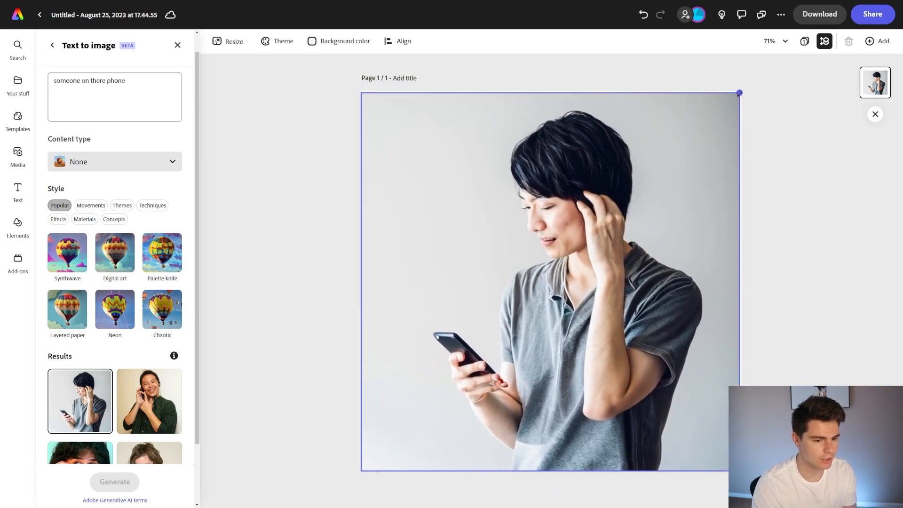
{"action": "scroll", "coordinate": [85, 273], "scroll_direction": "down", "scroll_amount": 2}
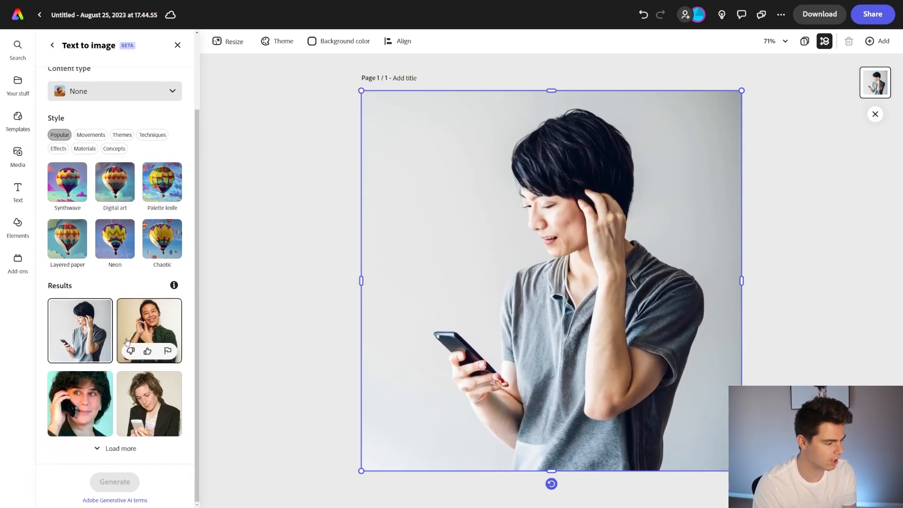
{"action": "scroll", "coordinate": [95, 305], "scroll_direction": "up", "scroll_amount": 2}
{"action": "scroll", "coordinate": [93, 301], "scroll_direction": "down", "scroll_amount": 2}
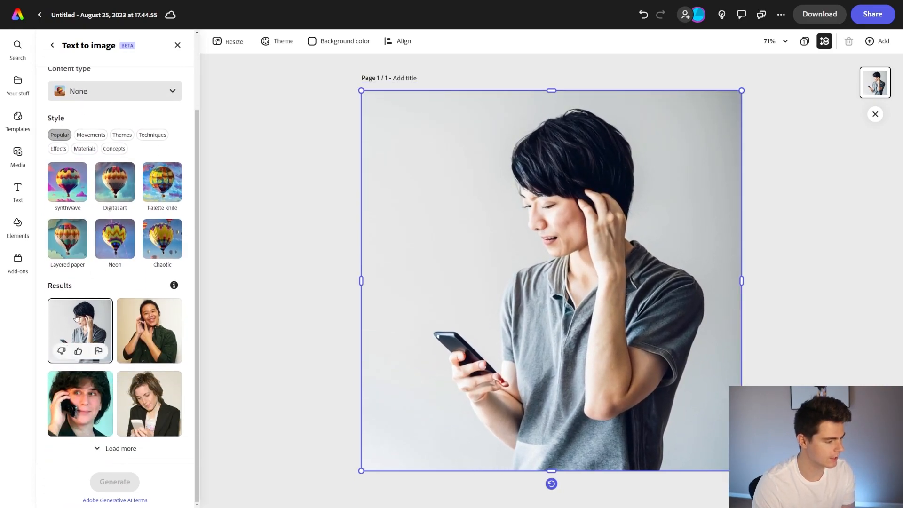
{"action": "mouse_move", "coordinate": [129, 398]}
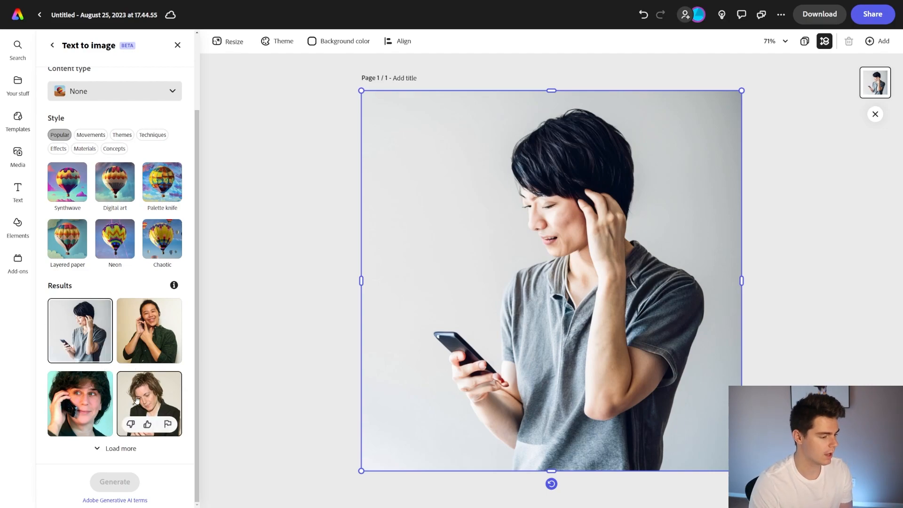
{"action": "left_click", "coordinate": [149, 322]}
{"action": "left_click", "coordinate": [80, 403]}
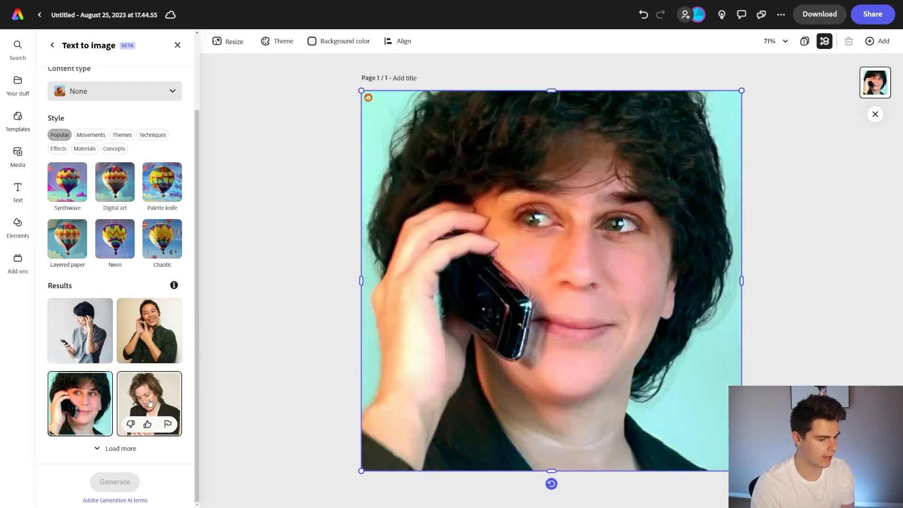
{"action": "left_click", "coordinate": [150, 403]}
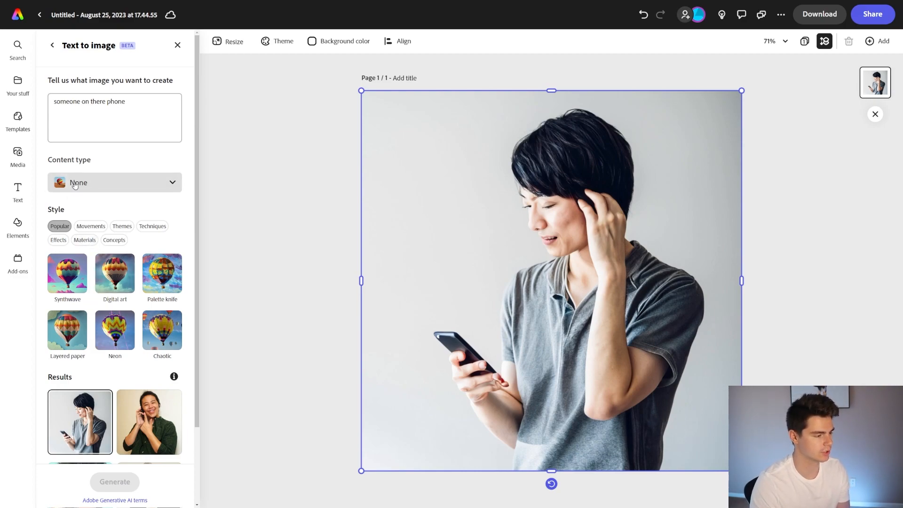
- Regenerate the phone image with the content type set to Photo
{"action": "left_click", "coordinate": [80, 182]}
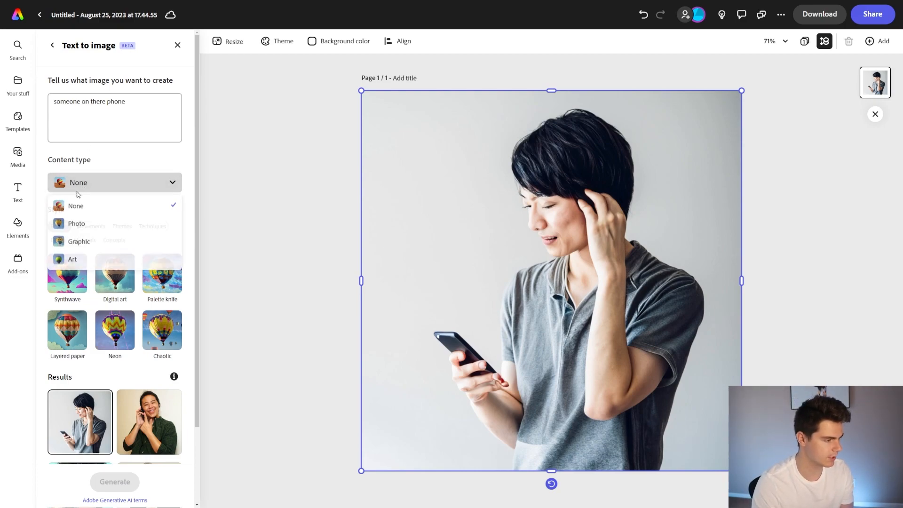
{"action": "left_click", "coordinate": [117, 162]}
{"action": "scroll", "coordinate": [149, 404], "scroll_direction": "down", "scroll_amount": 2}
{"action": "scroll", "coordinate": [136, 304], "scroll_direction": "up", "scroll_amount": 2}
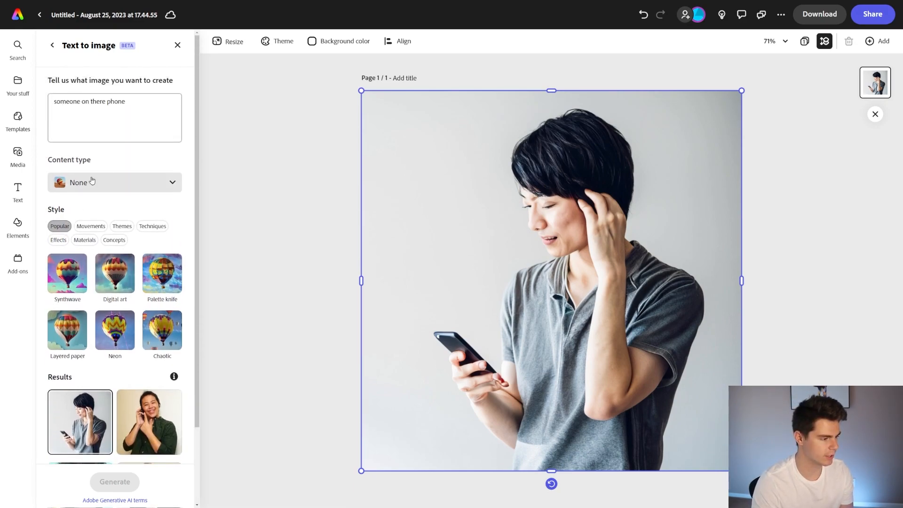
{"action": "left_click", "coordinate": [96, 181]}
{"action": "left_click", "coordinate": [93, 224]}
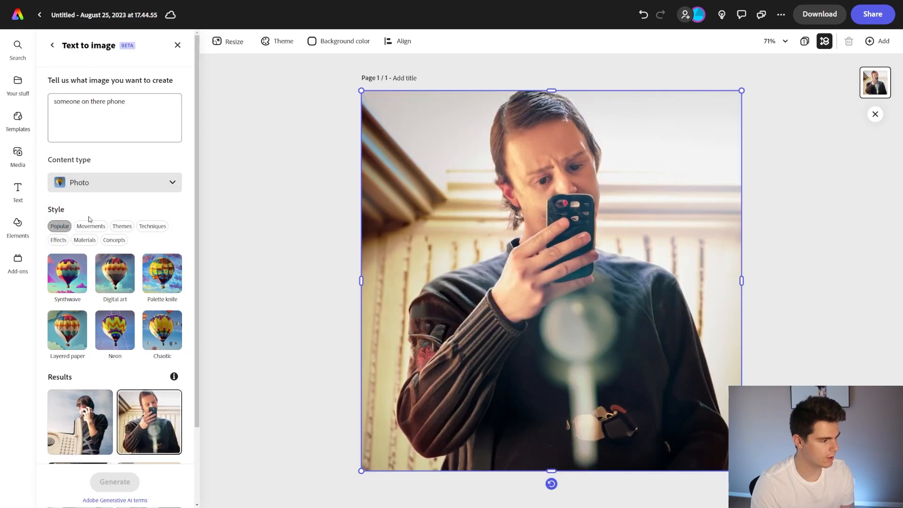
- Compare the Photo-type results for the phone prompt on the canvas
{"action": "scroll", "coordinate": [113, 282], "scroll_direction": "down", "scroll_amount": 2}
{"action": "left_click", "coordinate": [80, 421]}
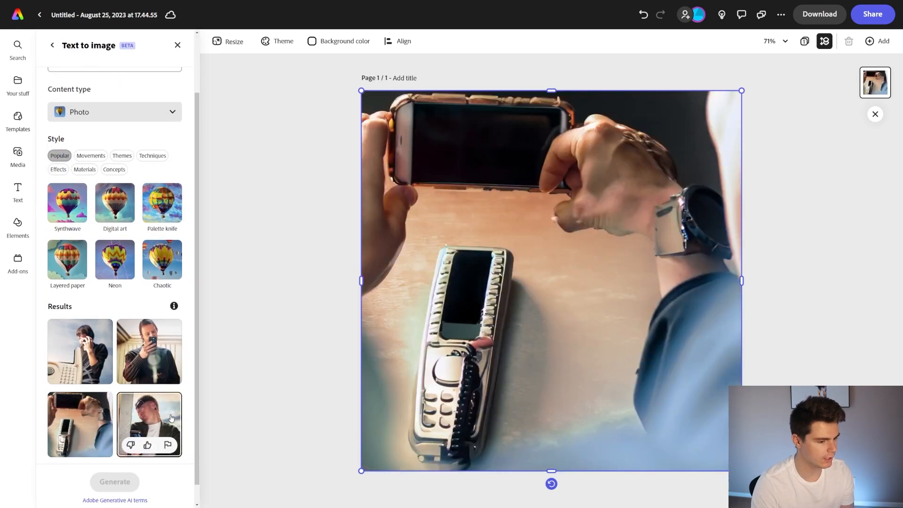
{"action": "left_click", "coordinate": [158, 420]}
{"action": "left_click", "coordinate": [89, 423]}
{"action": "left_click", "coordinate": [136, 369]}
- Regenerate the phone image with the content type set to Graphic
{"action": "scroll", "coordinate": [104, 198], "scroll_direction": "up", "scroll_amount": 2}
{"action": "left_click", "coordinate": [100, 182]}
{"action": "left_click", "coordinate": [91, 242]}
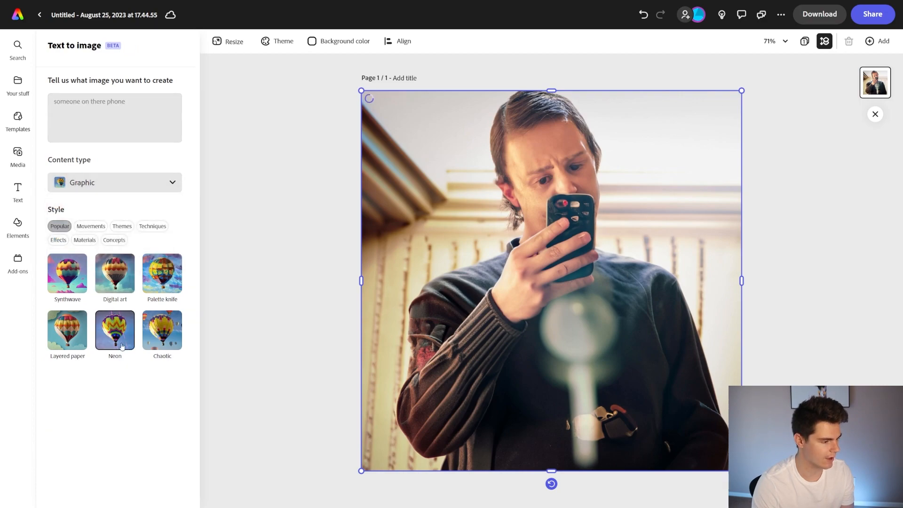
{"action": "scroll", "coordinate": [112, 282], "scroll_direction": "down", "scroll_amount": 2}
- Compare the four Graphic-type phone variations on the canvas, finishing on the man in a suit and tie holding a purple phone
{"action": "left_click", "coordinate": [148, 330]}
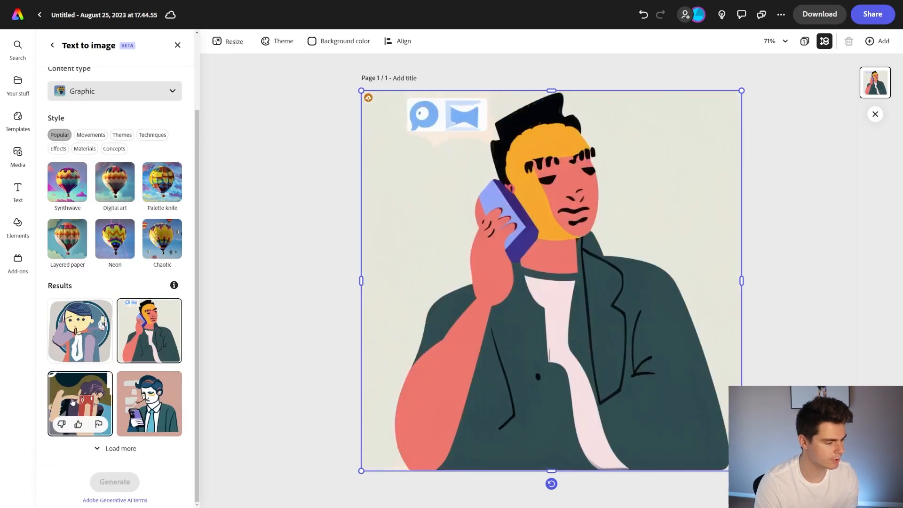
{"action": "left_click", "coordinate": [75, 399]}
{"action": "left_click", "coordinate": [142, 403]}
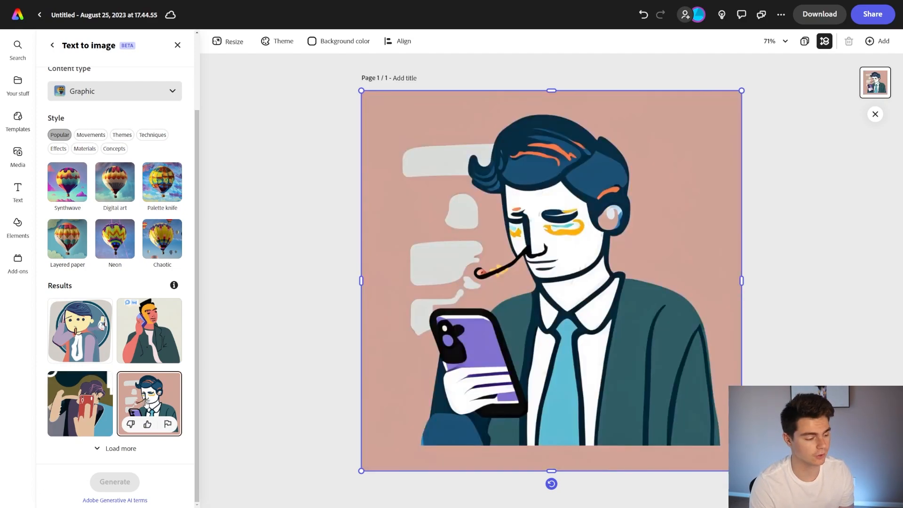
{"action": "left_click", "coordinate": [83, 403]}
{"action": "left_click", "coordinate": [145, 402]}
{"action": "left_click", "coordinate": [149, 334]}
{"action": "left_click", "coordinate": [81, 326]}
{"action": "left_click", "coordinate": [79, 403]}
{"action": "left_click", "coordinate": [80, 329]}
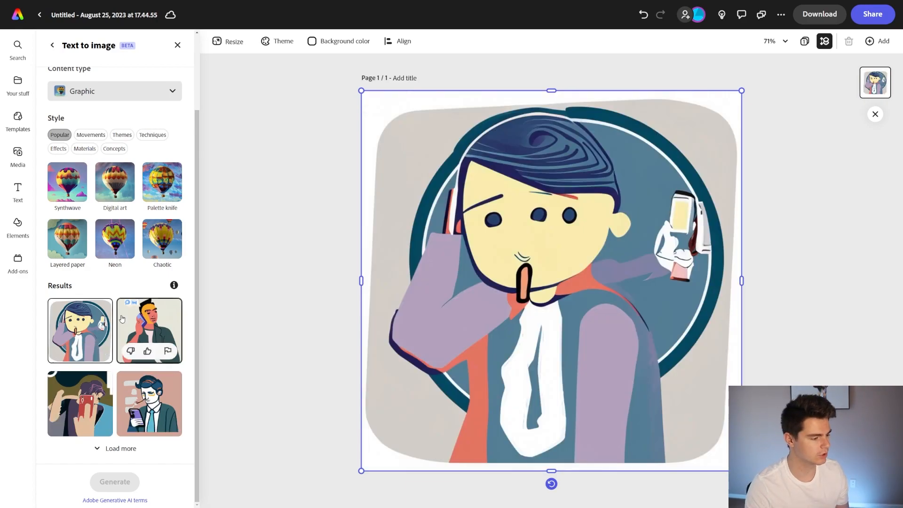
{"action": "left_click", "coordinate": [148, 401]}
{"action": "left_click", "coordinate": [164, 326]}
{"action": "left_click", "coordinate": [80, 329]}
{"action": "left_click", "coordinate": [149, 404]}
- Change the image prompt to "cat on a table" and generate it with the Synthwave and Neon styles
{"action": "scroll", "coordinate": [74, 75], "scroll_direction": "up", "scroll_amount": 2}
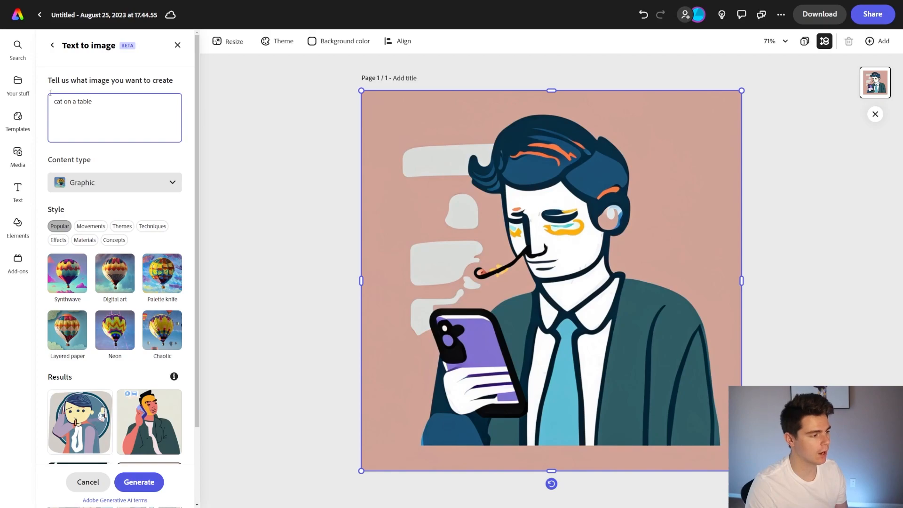
{"action": "scroll", "coordinate": [93, 184], "scroll_direction": "down", "scroll_amount": 1}
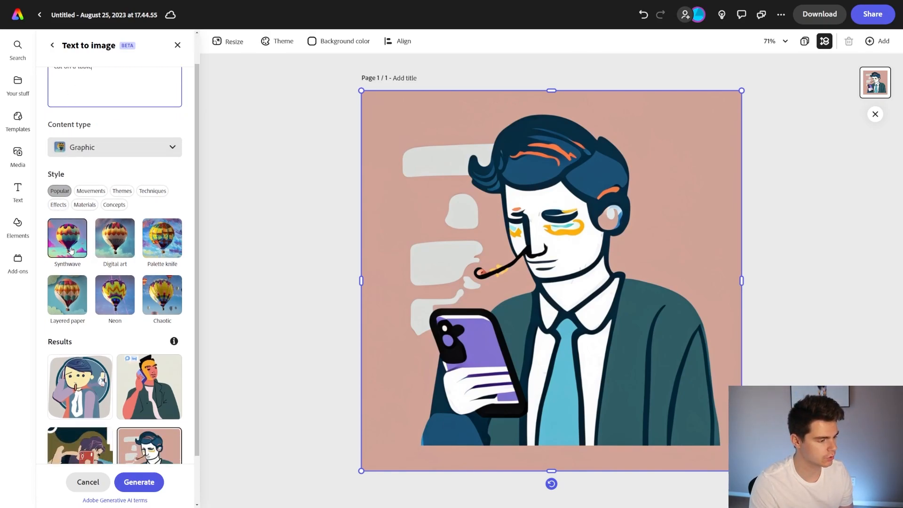
{"action": "left_click", "coordinate": [70, 250]}
{"action": "left_click", "coordinate": [118, 292]}
{"action": "left_click", "coordinate": [139, 483]}
{"action": "scroll", "coordinate": [121, 178], "scroll_direction": "up", "scroll_amount": 1}
{"action": "scroll", "coordinate": [118, 283], "scroll_direction": "down", "scroll_amount": 2}
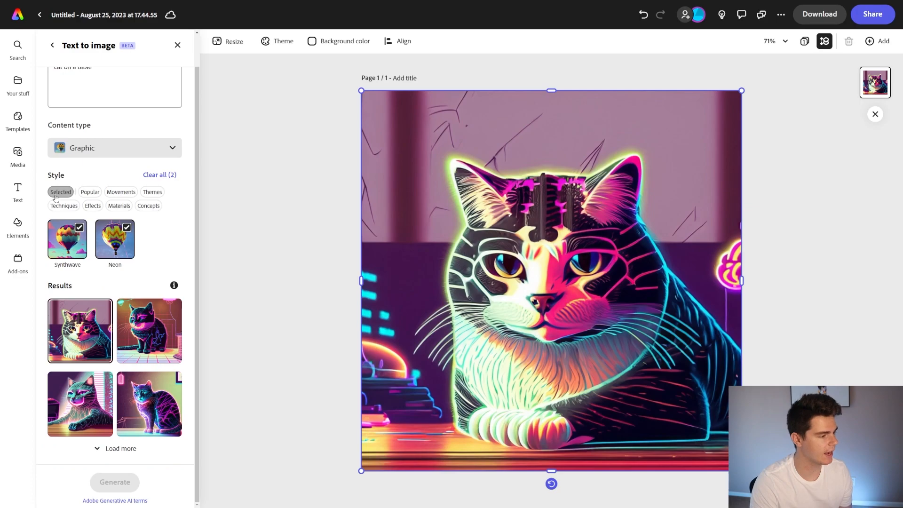
- Compare the Synthwave and Neon cat variations on the canvas, finishing on the fourth result
{"action": "left_click", "coordinate": [155, 334]}
{"action": "left_click", "coordinate": [84, 401]}
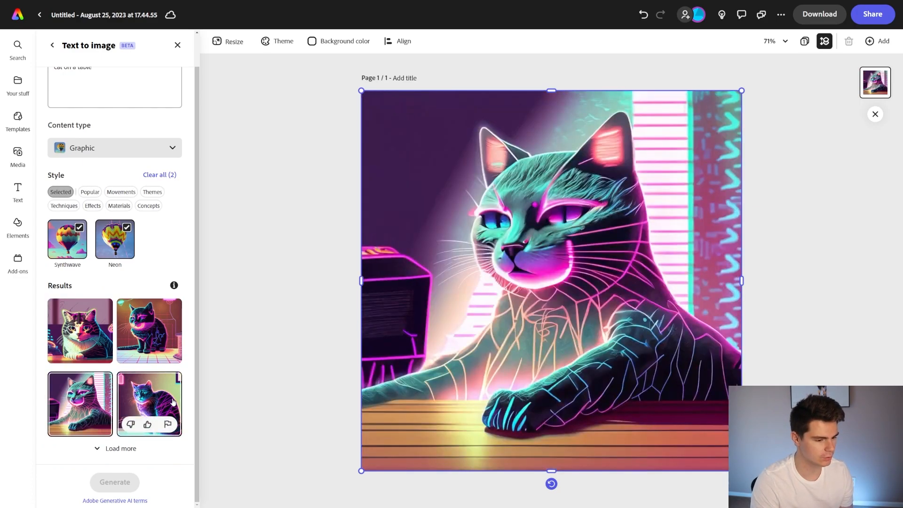
{"action": "left_click", "coordinate": [151, 408]}
{"action": "left_click", "coordinate": [93, 396]}
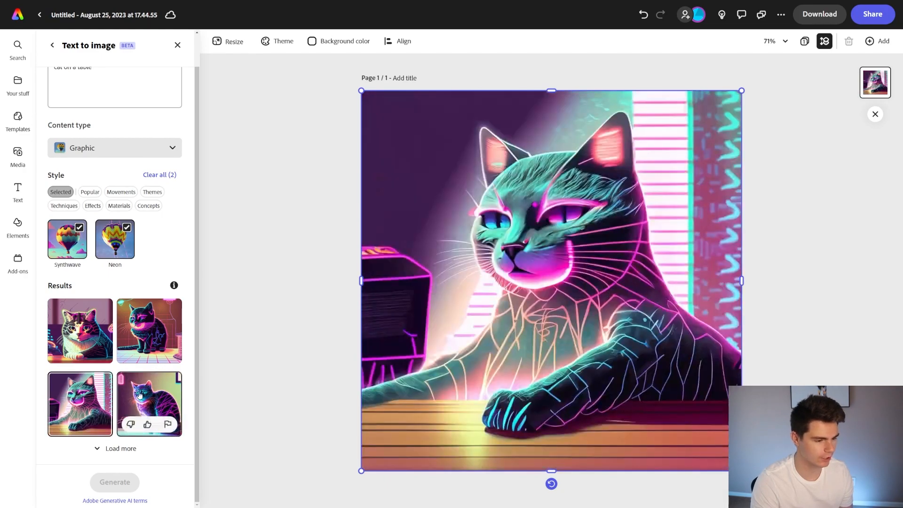
{"action": "scroll", "coordinate": [65, 318], "scroll_direction": "up", "scroll_amount": 1}
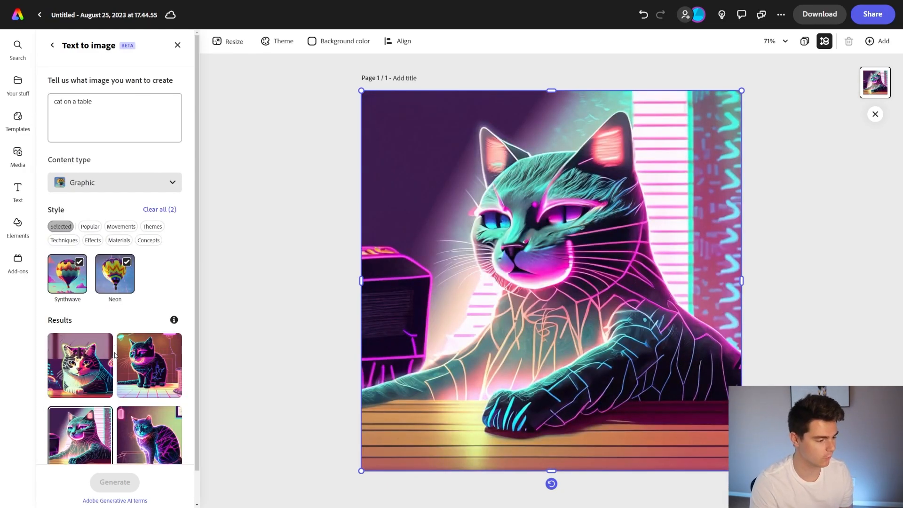
{"action": "scroll", "coordinate": [80, 358], "scroll_direction": "down", "scroll_amount": 1}
{"action": "left_click", "coordinate": [138, 331]}
{"action": "left_click", "coordinate": [153, 391]}
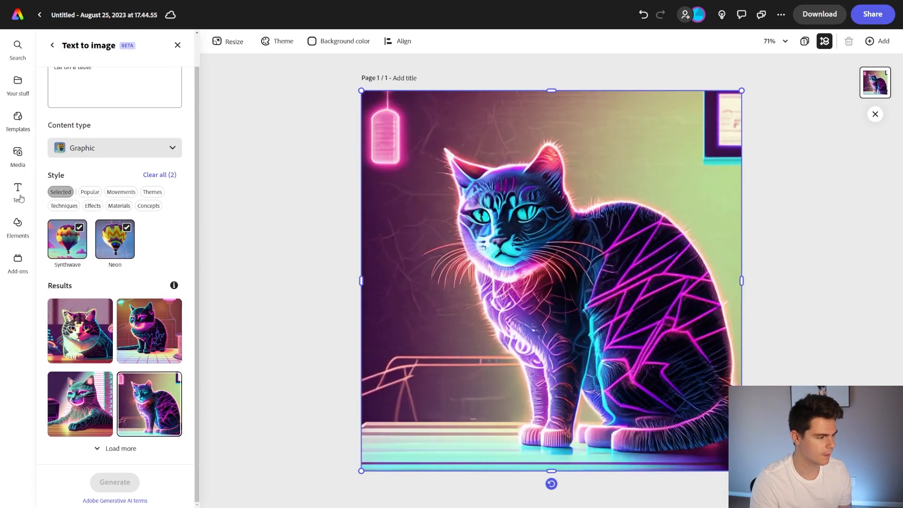
- Clear all applied styles from the cat image and preview the unstyled variations on the canvas
{"action": "left_click", "coordinate": [160, 174]}
{"action": "left_click", "coordinate": [152, 227]}
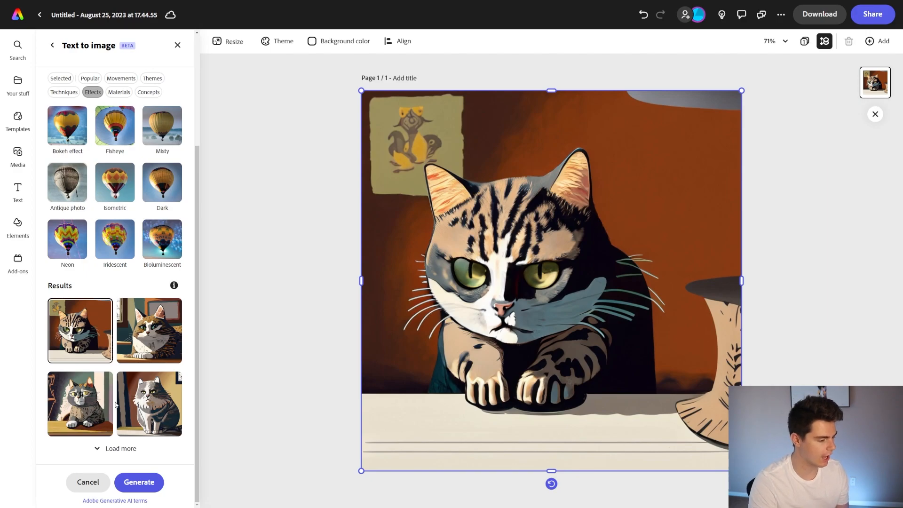
{"action": "left_click", "coordinate": [146, 399]}
{"action": "left_click", "coordinate": [80, 404]}
{"action": "left_click", "coordinate": [80, 331]}
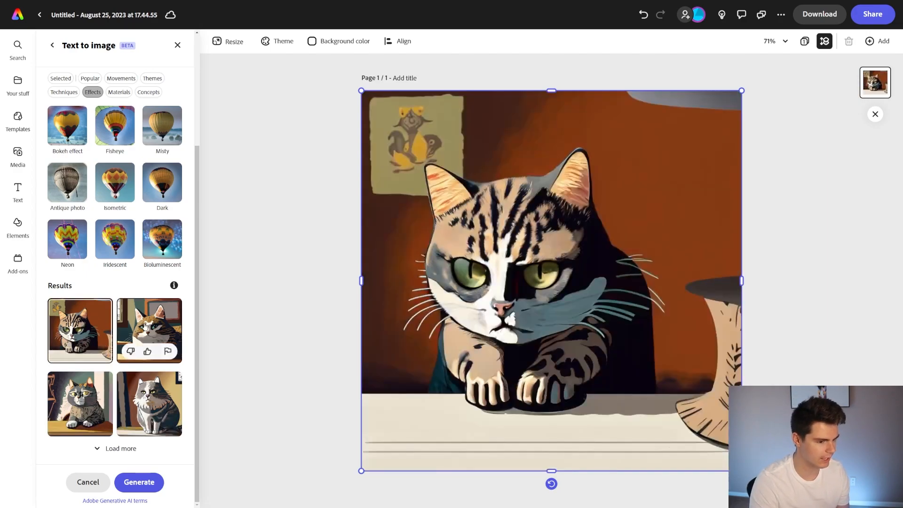
{"action": "left_click", "coordinate": [150, 403]}
{"action": "left_click", "coordinate": [79, 404]}
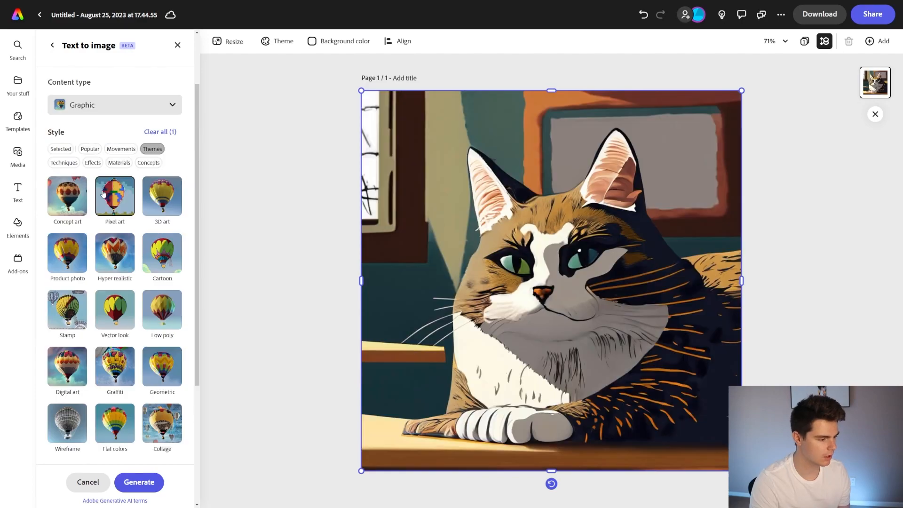
- Generate the cat image in the Doodle and Pixel art styles and preview the resulting variations
{"action": "left_click", "coordinate": [103, 194]}
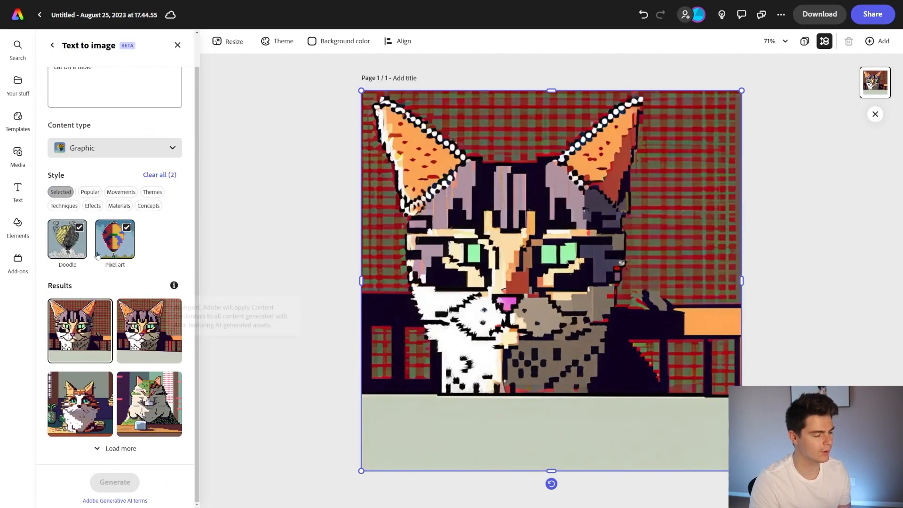
{"action": "left_click", "coordinate": [150, 330]}
{"action": "left_click", "coordinate": [151, 405]}
{"action": "left_click", "coordinate": [80, 403]}
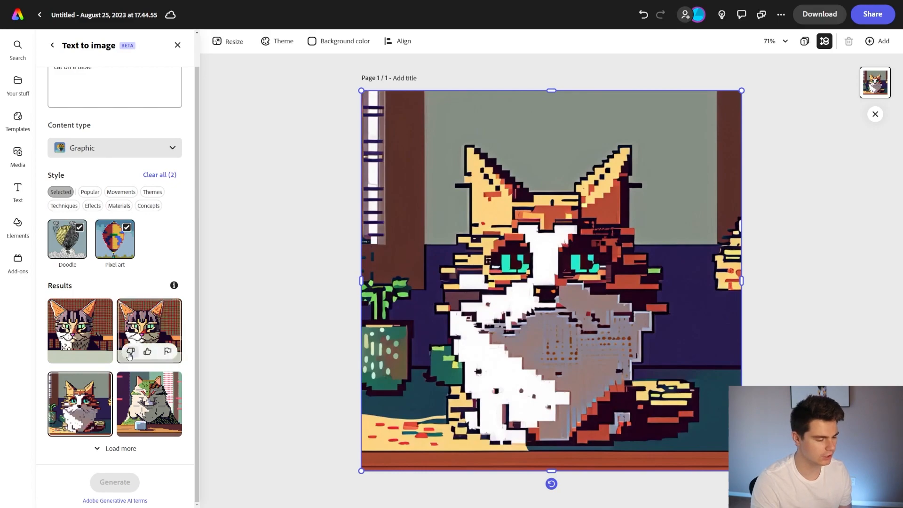
{"action": "left_click", "coordinate": [142, 324]}
{"action": "left_click", "coordinate": [85, 322]}
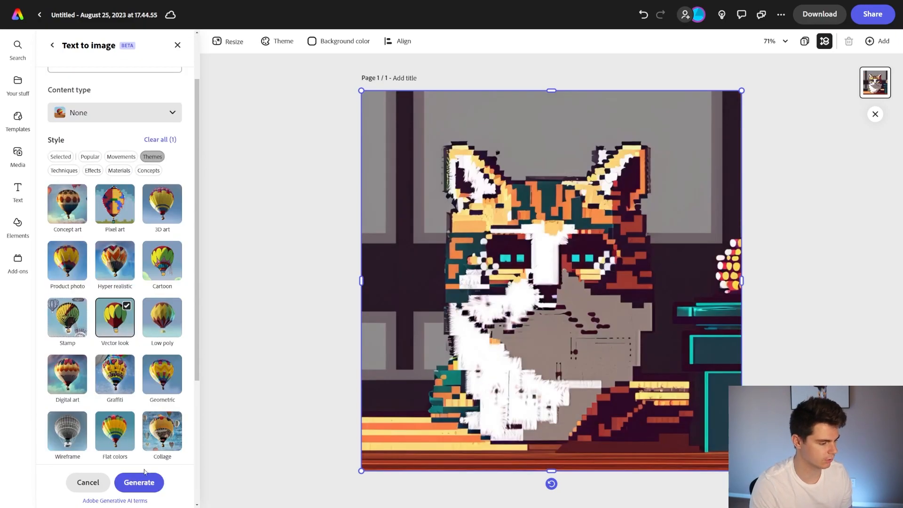
- Generate the cat image with content type None and the Vector look style, and compare the variations on the canvas
{"action": "left_click", "coordinate": [141, 481]}
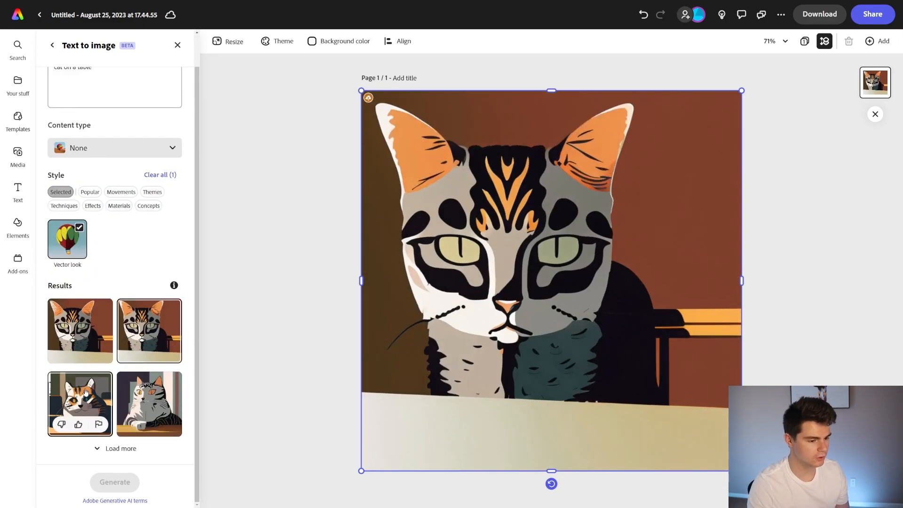
{"action": "left_click", "coordinate": [87, 394]}
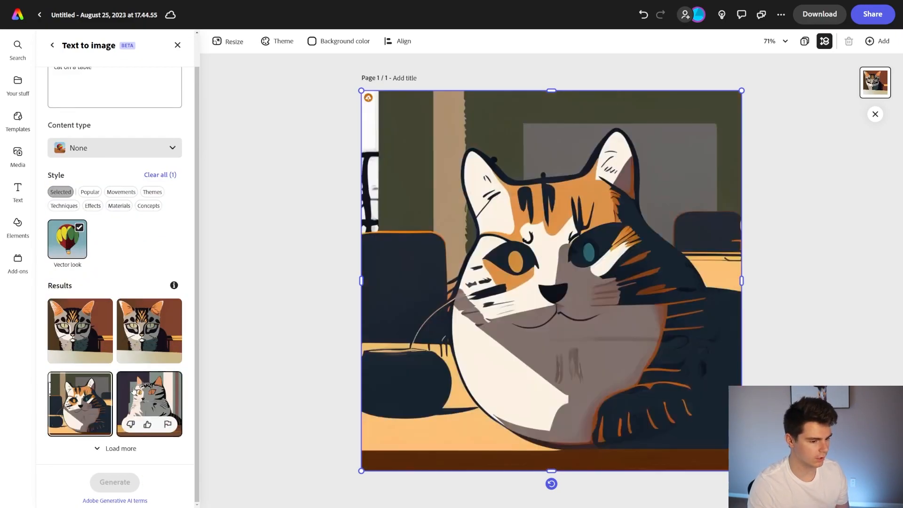
{"action": "left_click", "coordinate": [80, 329]}
{"action": "left_click", "coordinate": [165, 326]}
{"action": "left_click", "coordinate": [105, 328]}
- Generate an image from the prompt "coffee shop" in the Steampunk style
{"action": "left_click_drag", "start_coordinate": [94, 103], "coordinate": [27, 93]}
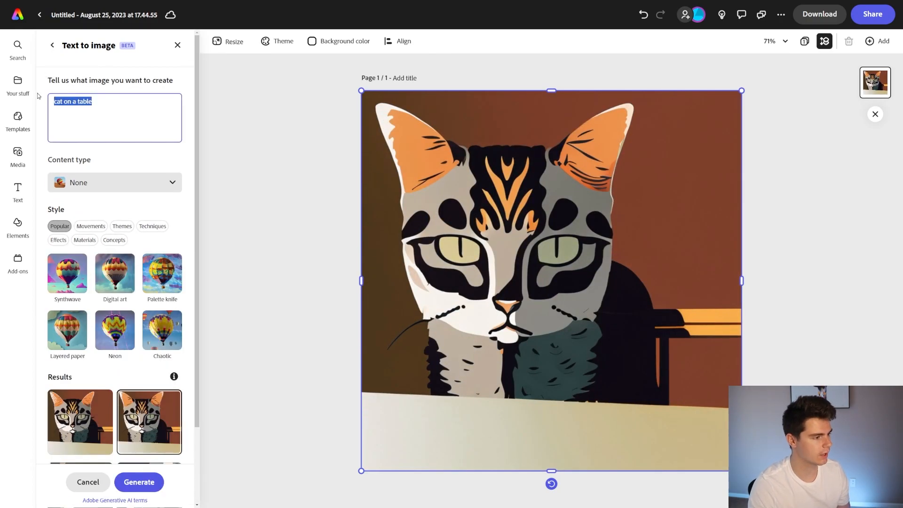
{"action": "type", "text": "coffee shop"}
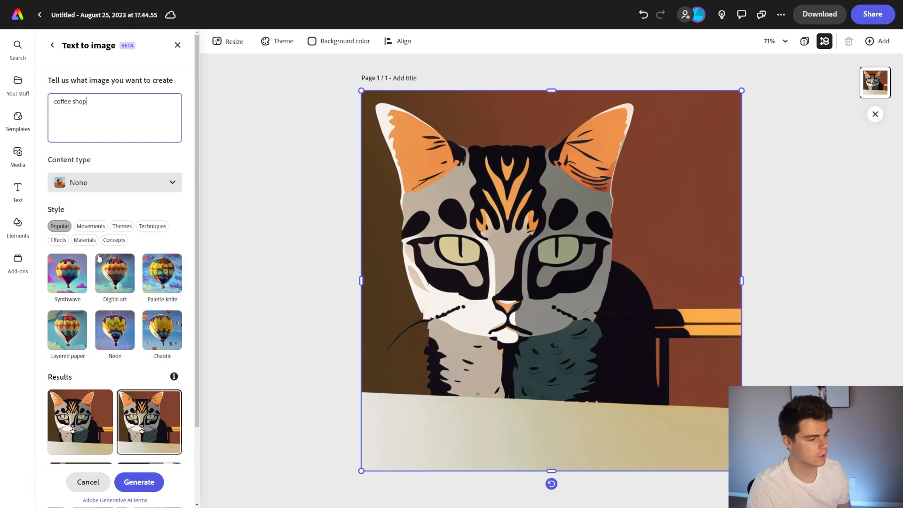
{"action": "left_click", "coordinate": [91, 226]}
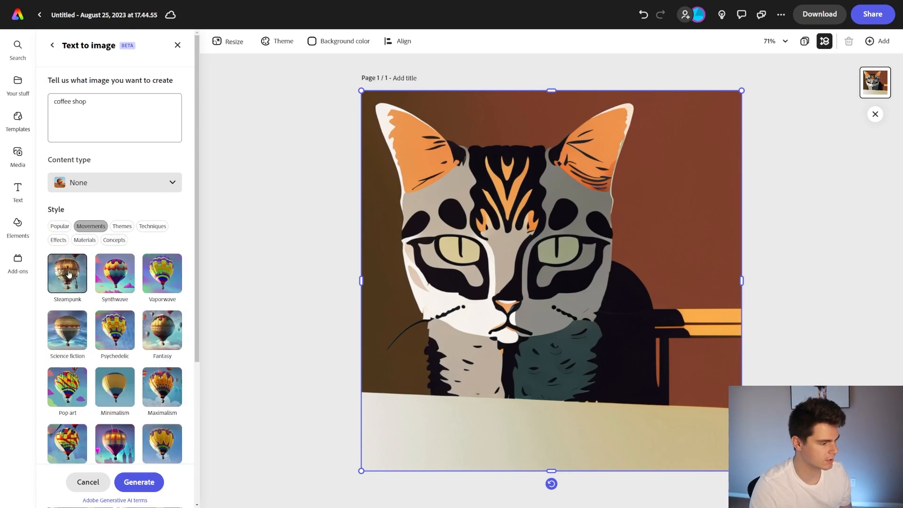
{"action": "left_click", "coordinate": [69, 274]}
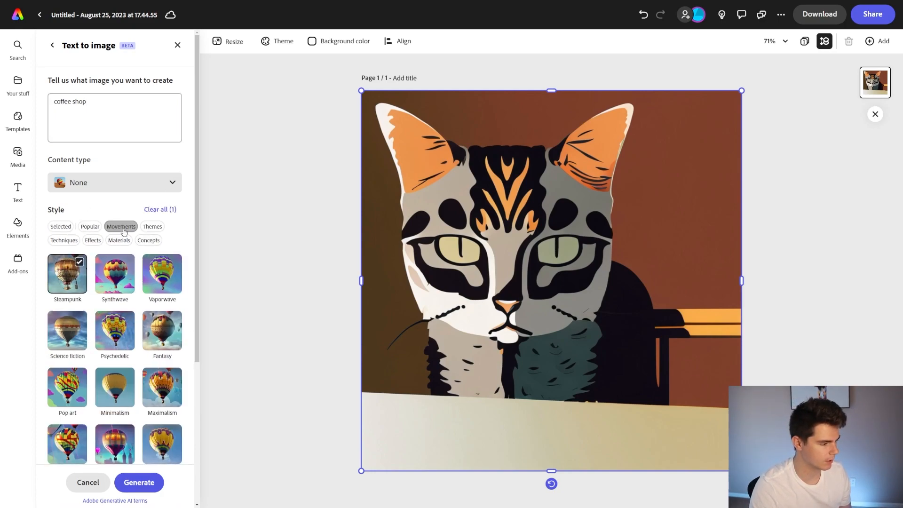
{"action": "left_click", "coordinate": [139, 483]}
- Compare the Steampunk coffee shop variations on the canvas, finishing on the third result
{"action": "left_click", "coordinate": [149, 329]}
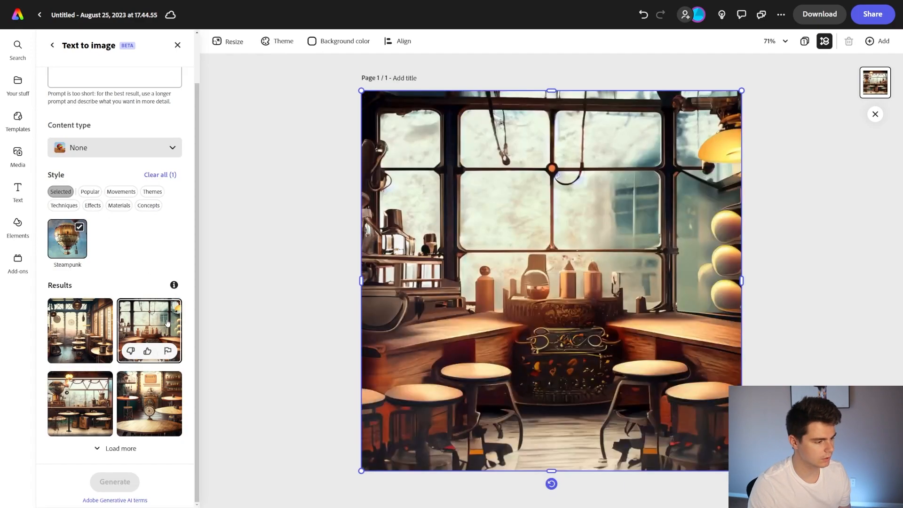
{"action": "left_click", "coordinate": [155, 387]}
{"action": "left_click", "coordinate": [80, 400]}
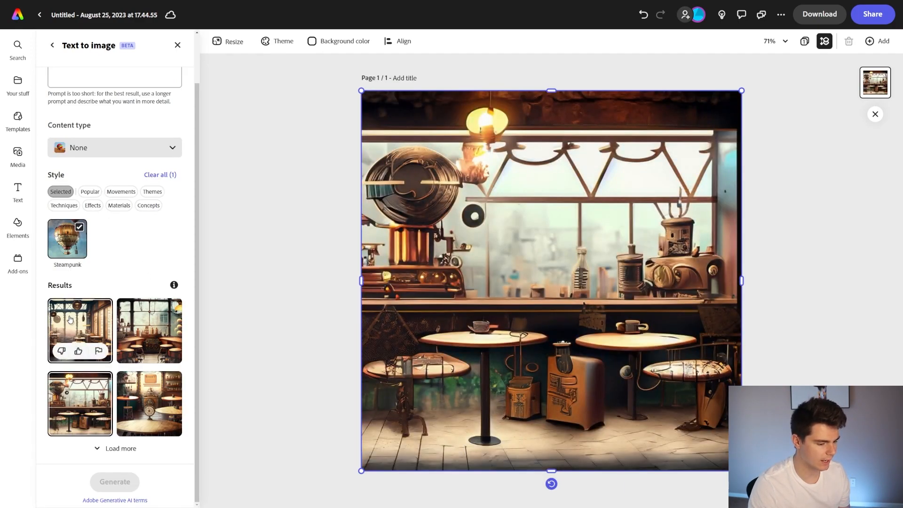
{"action": "left_click", "coordinate": [70, 319]}
{"action": "left_click", "coordinate": [143, 322]}
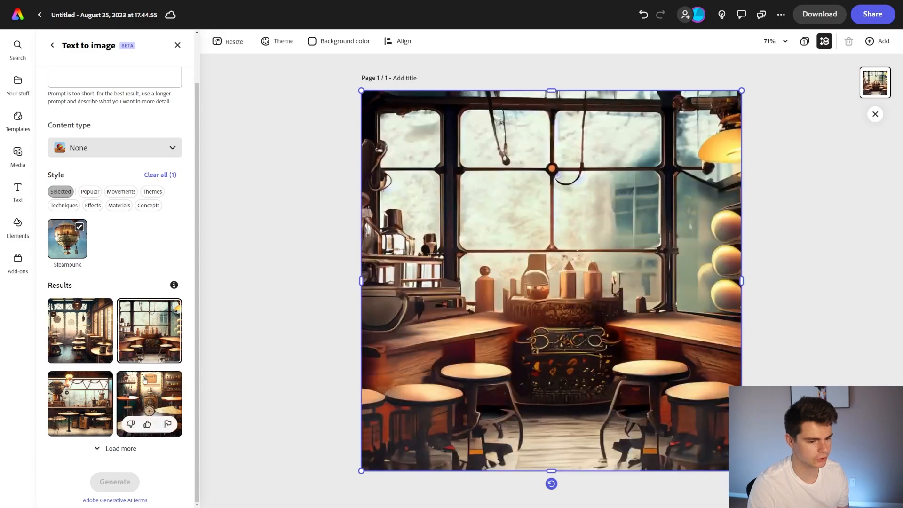
{"action": "left_click", "coordinate": [150, 397]}
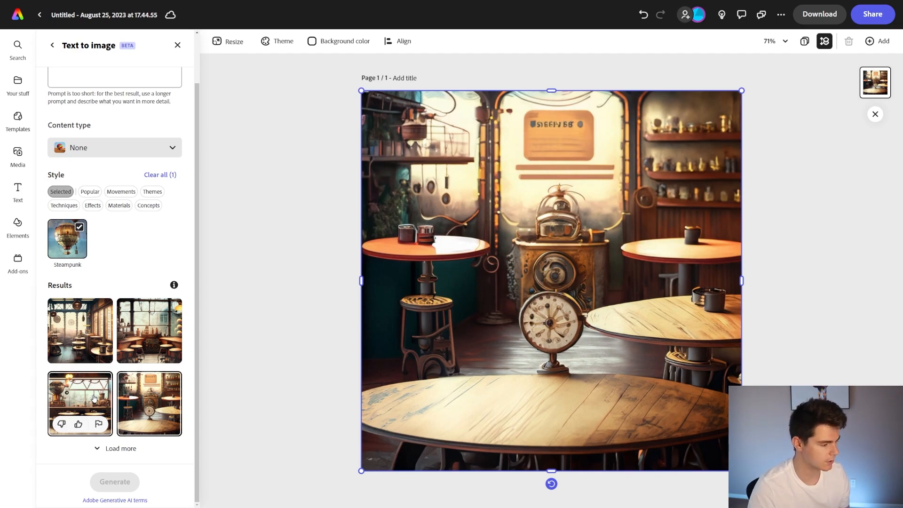
{"action": "left_click", "coordinate": [80, 330]}
{"action": "left_click", "coordinate": [149, 400]}
{"action": "left_click", "coordinate": [98, 394]}
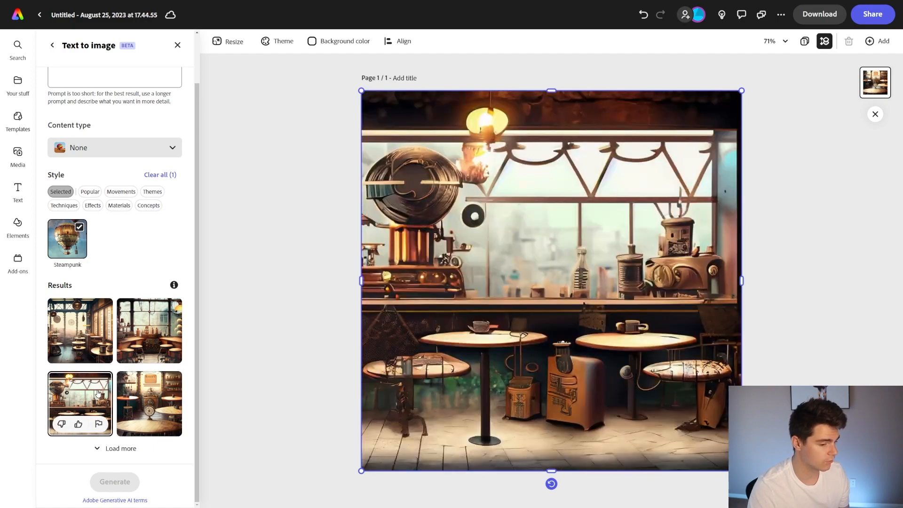
- Examine the available styles in the Movements, Themes, Techniques and Popular categories
{"action": "scroll", "coordinate": [132, 402], "scroll_direction": "up", "scroll_amount": 1}
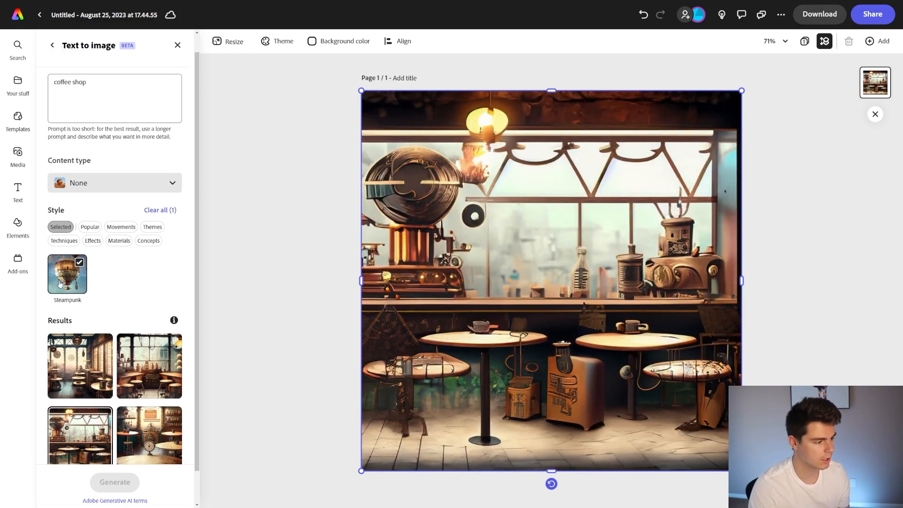
{"action": "left_click", "coordinate": [121, 227]}
{"action": "scroll", "coordinate": [158, 163], "scroll_direction": "down", "scroll_amount": 2}
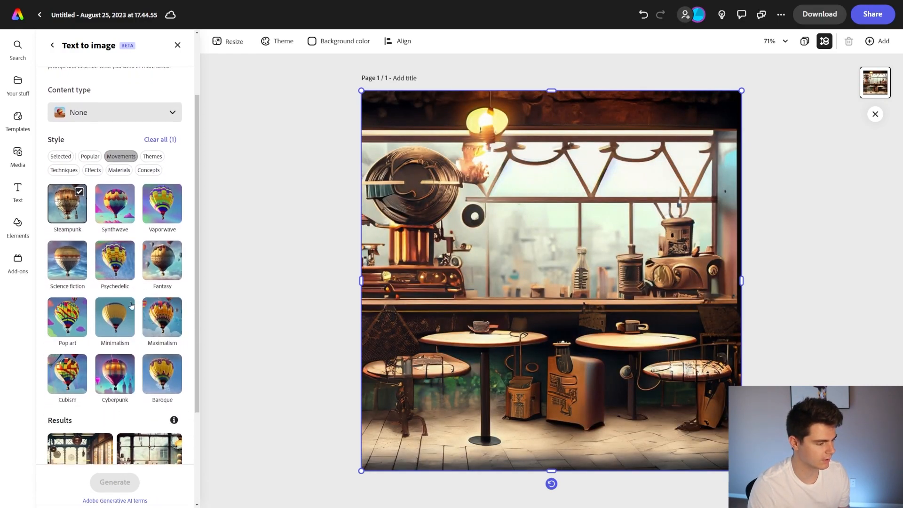
{"action": "left_click", "coordinate": [157, 161]}
{"action": "scroll", "coordinate": [159, 301], "scroll_direction": "down", "scroll_amount": 3}
{"action": "scroll", "coordinate": [155, 301], "scroll_direction": "up", "scroll_amount": 3}
{"action": "left_click", "coordinate": [63, 172]}
{"action": "scroll", "coordinate": [90, 212], "scroll_direction": "up", "scroll_amount": 1}
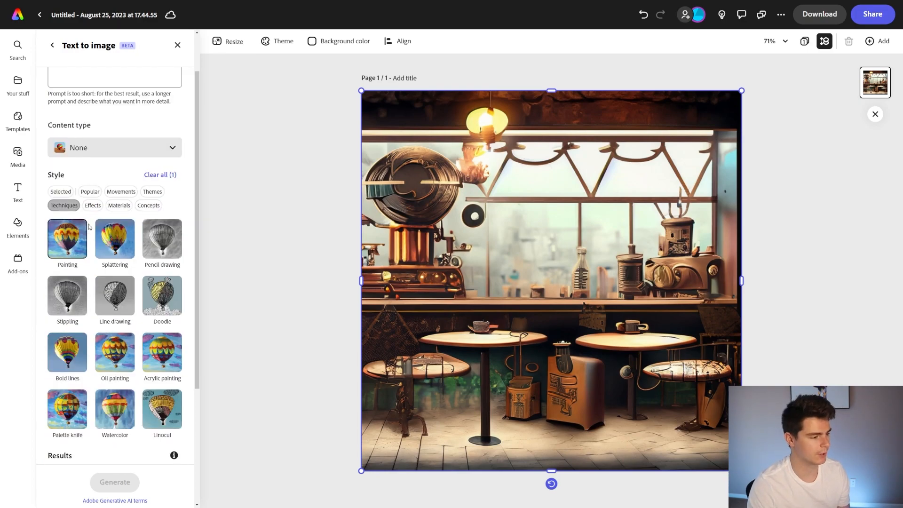
{"action": "left_click", "coordinate": [89, 192]}
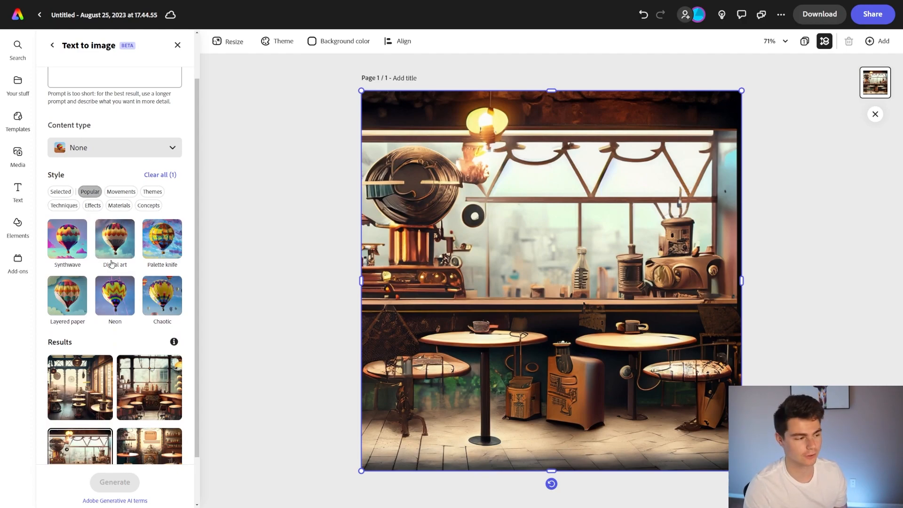
- Add a square (1:1) text-to-image frame over the coffee shop and generate "coffee cup" in the Digital art style
{"action": "left_click", "coordinate": [28, 146]}
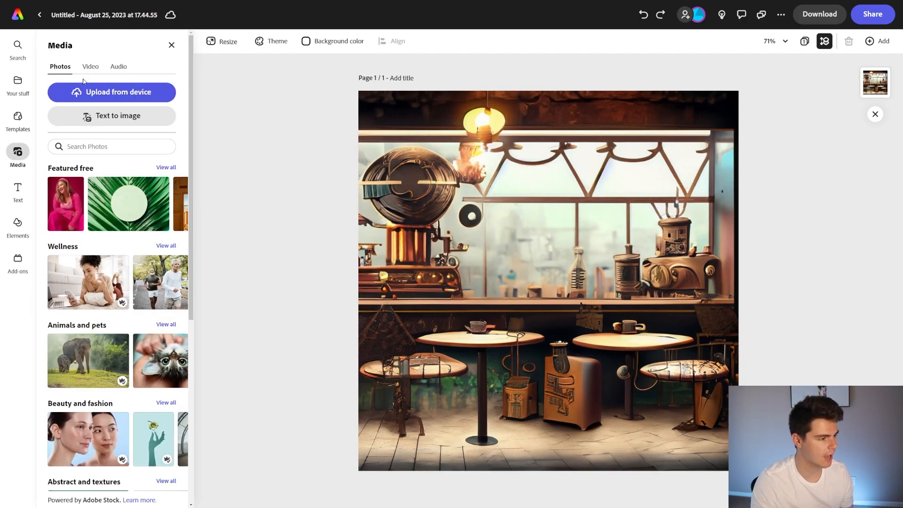
{"action": "left_click", "coordinate": [87, 116]}
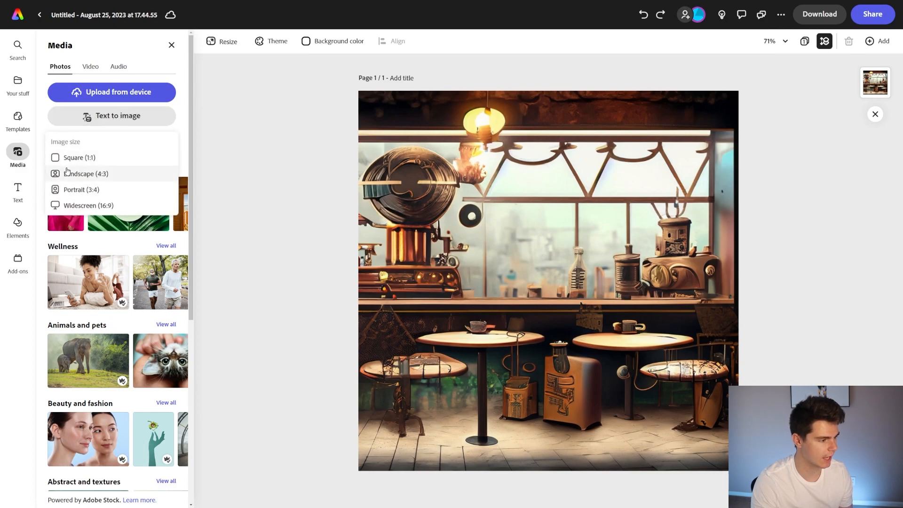
{"action": "left_click", "coordinate": [73, 158]}
{"action": "left_click_drag", "start_coordinate": [539, 243], "coordinate": [567, 247]}
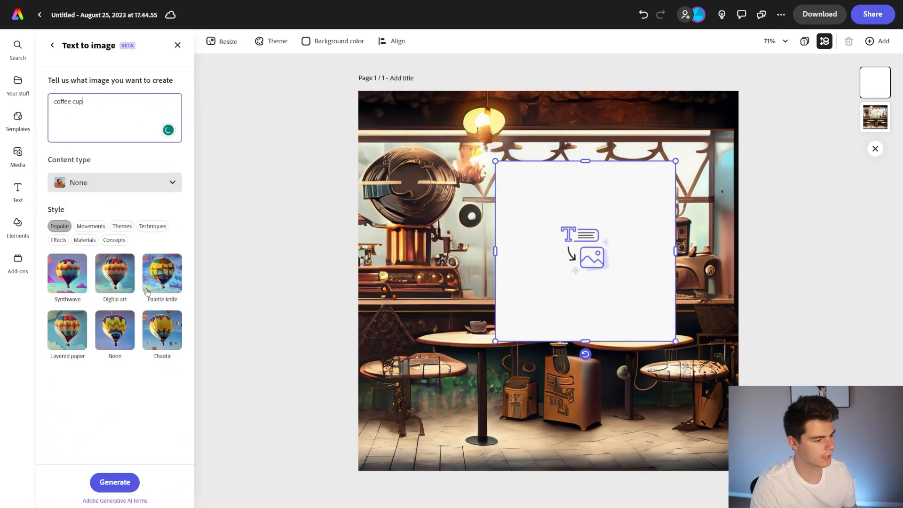
{"action": "left_click", "coordinate": [121, 288]}
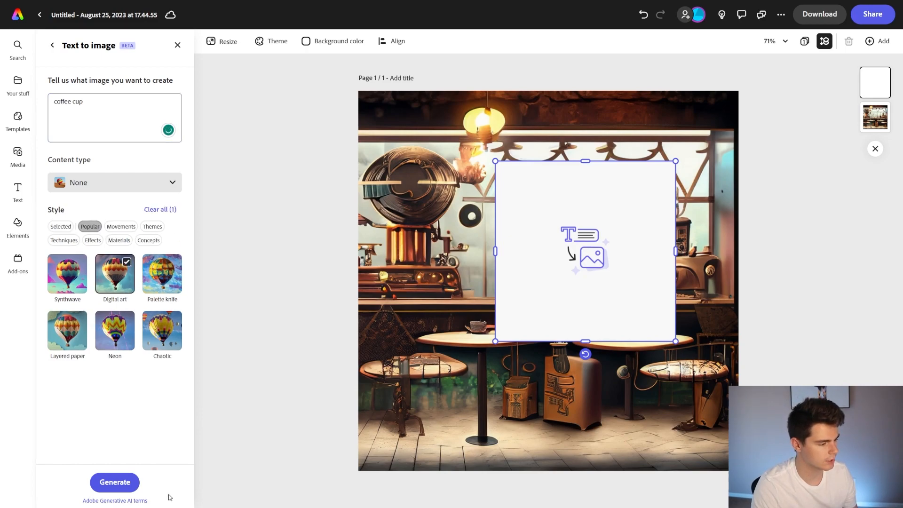
{"action": "left_click", "coordinate": [122, 483]}
- Compare the generated coffee cup variations and choose the third result
{"action": "left_click", "coordinate": [150, 348]}
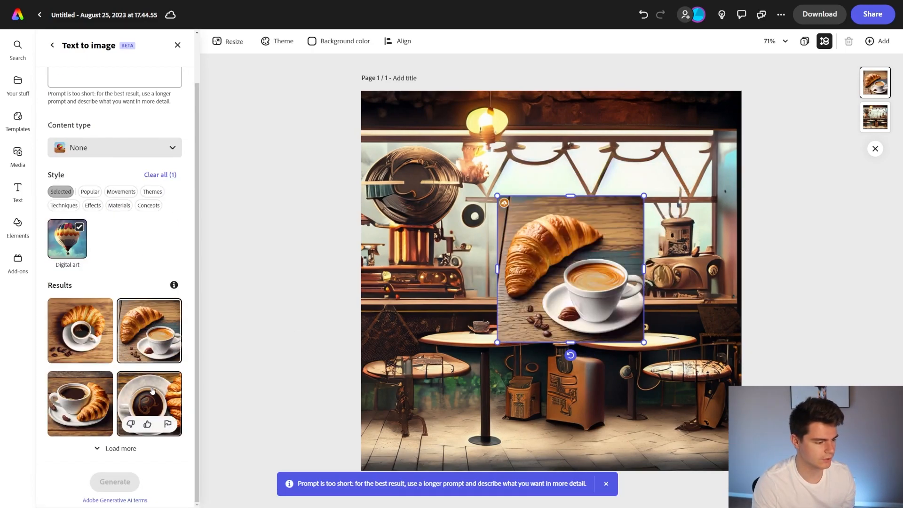
{"action": "left_click", "coordinate": [152, 389]}
{"action": "left_click", "coordinate": [80, 400]}
- Enlarge the coffee cup image to about half the page width and place it in the page's lower-left corner
{"action": "left_click_drag", "start_coordinate": [533, 259], "coordinate": [484, 337]}
{"action": "left_click_drag", "start_coordinate": [594, 273], "coordinate": [573, 295]}
{"action": "left_click_drag", "start_coordinate": [537, 330], "coordinate": [587, 270]}
{"action": "left_click_drag", "start_coordinate": [623, 236], "coordinate": [651, 198]}
{"action": "left_click_drag", "start_coordinate": [629, 258], "coordinate": [665, 243]}
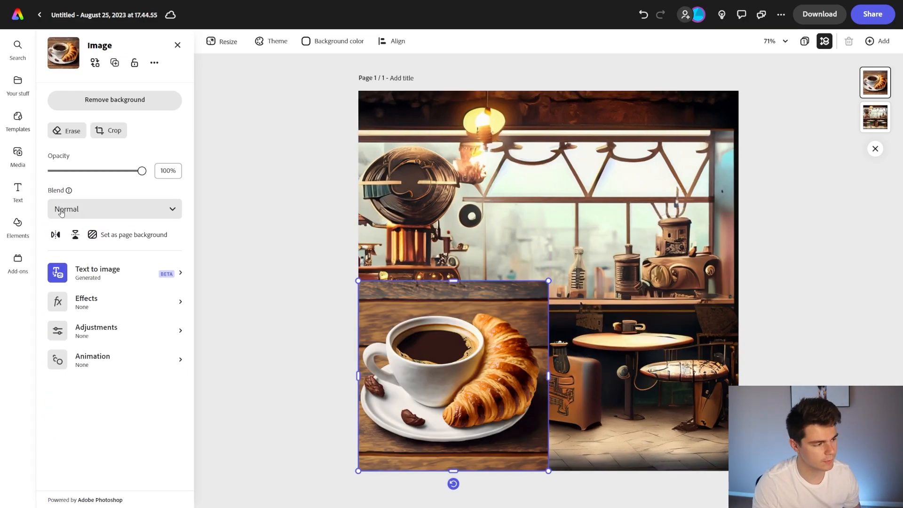
- Add the green "summer vibes" text design from the Seasonal collection and place it near the upper edge of the page
{"action": "left_click", "coordinate": [18, 189]}
{"action": "scroll", "coordinate": [90, 235], "scroll_direction": "down", "scroll_amount": 3}
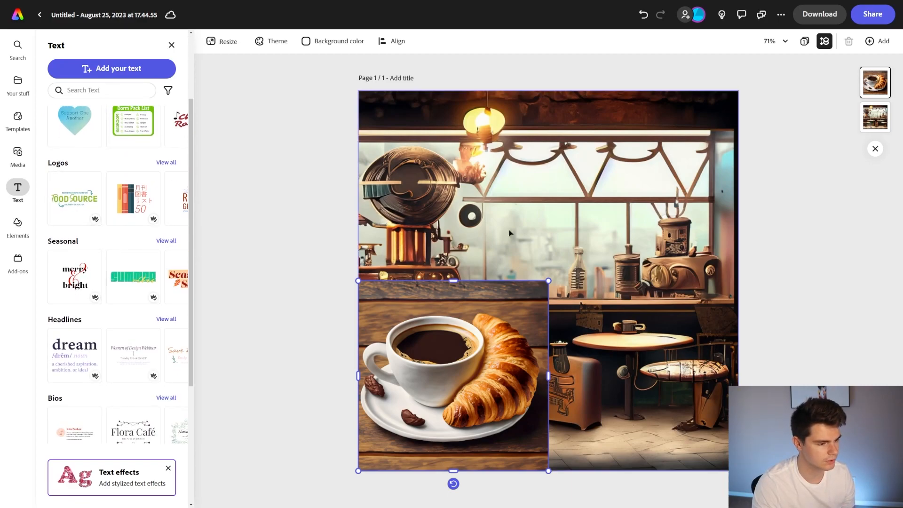
{"action": "left_click", "coordinate": [133, 277]}
{"action": "left_click_drag", "start_coordinate": [561, 242], "coordinate": [515, 140]}
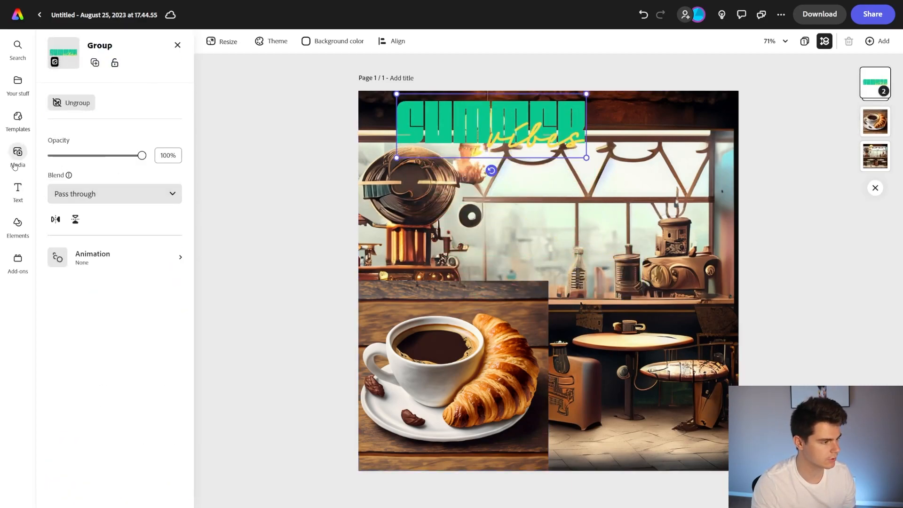
{"action": "left_click", "coordinate": [17, 189]}
{"action": "scroll", "coordinate": [123, 258], "scroll_direction": "down", "scroll_amount": 5}
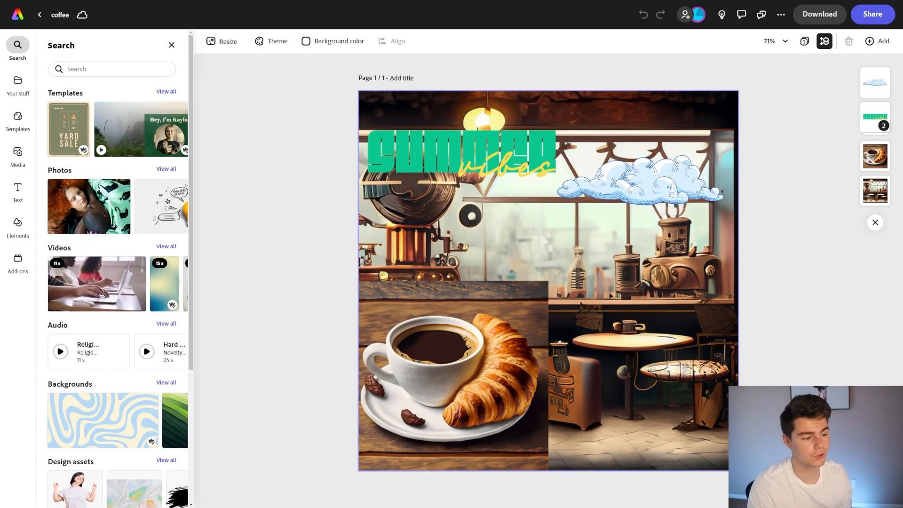
- Preview the coffee design as a Pinterest post and close the sharing window without publishing
{"action": "left_click", "coordinate": [874, 17]}
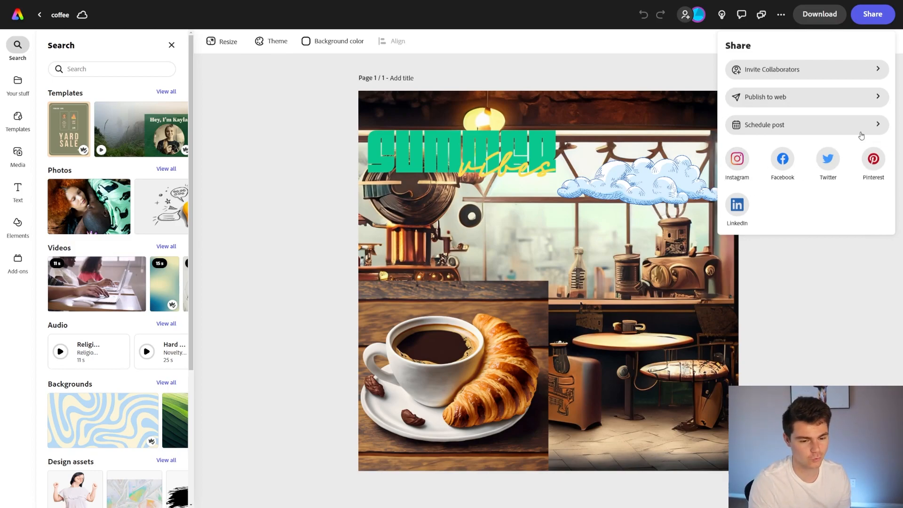
{"action": "left_click", "coordinate": [873, 159]}
{"action": "left_click", "coordinate": [345, 173]}
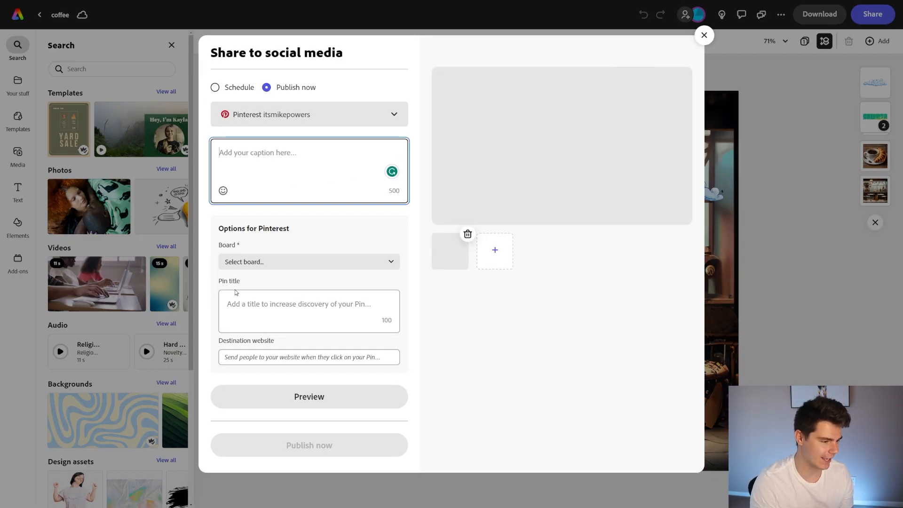
{"action": "left_click", "coordinate": [318, 423]}
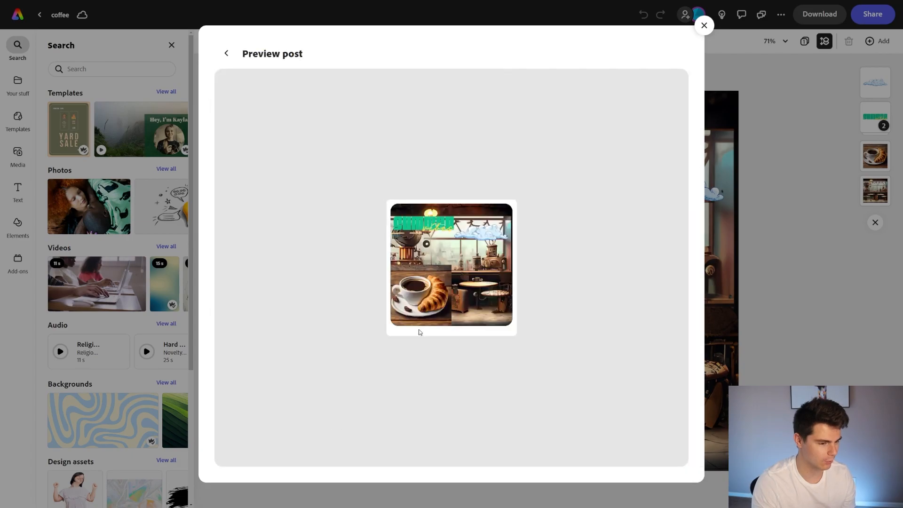
{"action": "left_click", "coordinate": [705, 25]}
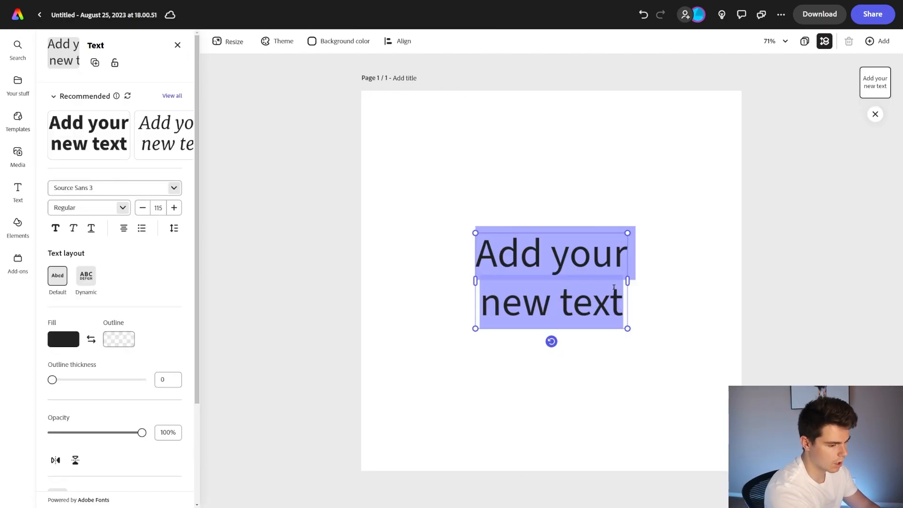
- Replace the placeholder text with "How To Knit" on one line, enlarge it and place it near the page's upper edge
{"action": "type", "text": "How To Knit"}
{"action": "left_click_drag", "start_coordinate": [653, 281], "coordinate": [725, 297]}
{"action": "left_click", "coordinate": [412, 271]}
{"action": "left_click_drag", "start_coordinate": [619, 242], "coordinate": [580, 125]}
- Generate a "furry" text effect for the How To Knit heading and apply the second result
{"action": "left_click", "coordinate": [477, 141]}
{"action": "scroll", "coordinate": [131, 255], "scroll_direction": "down", "scroll_amount": 3}
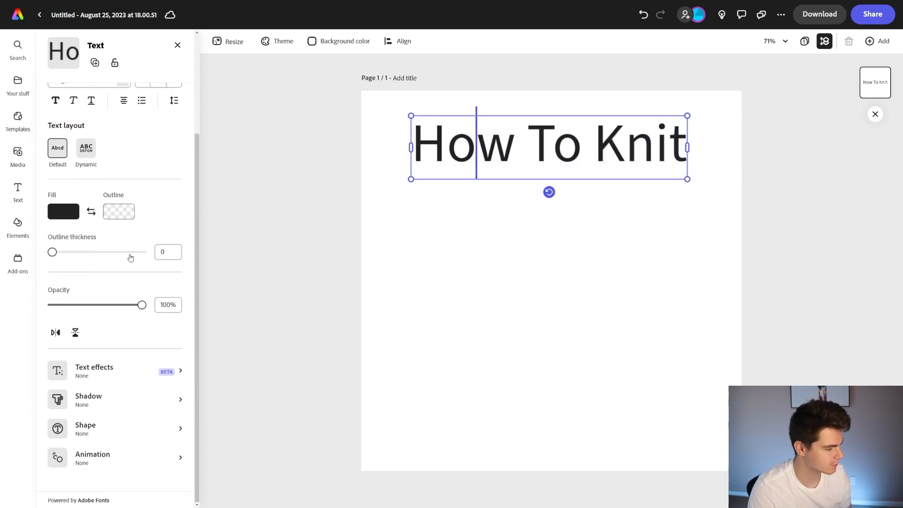
{"action": "left_click", "coordinate": [128, 371]}
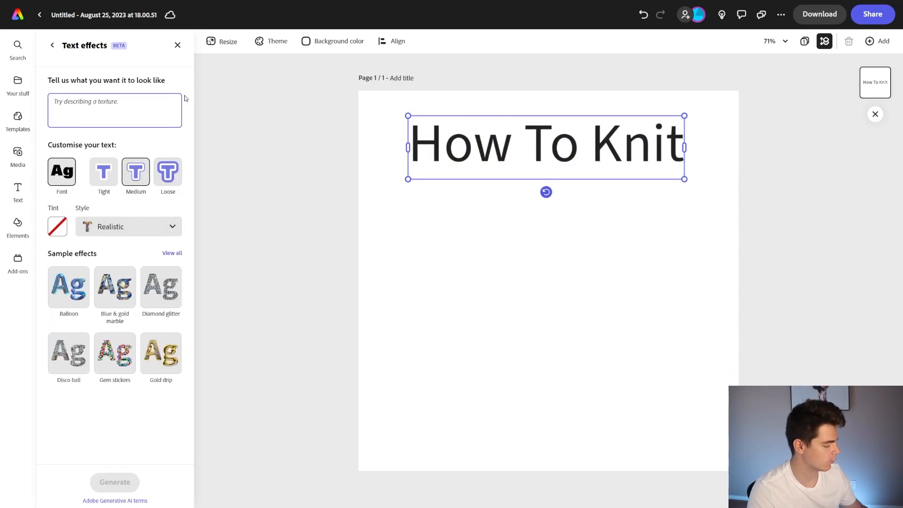
{"action": "type", "text": "furry"}
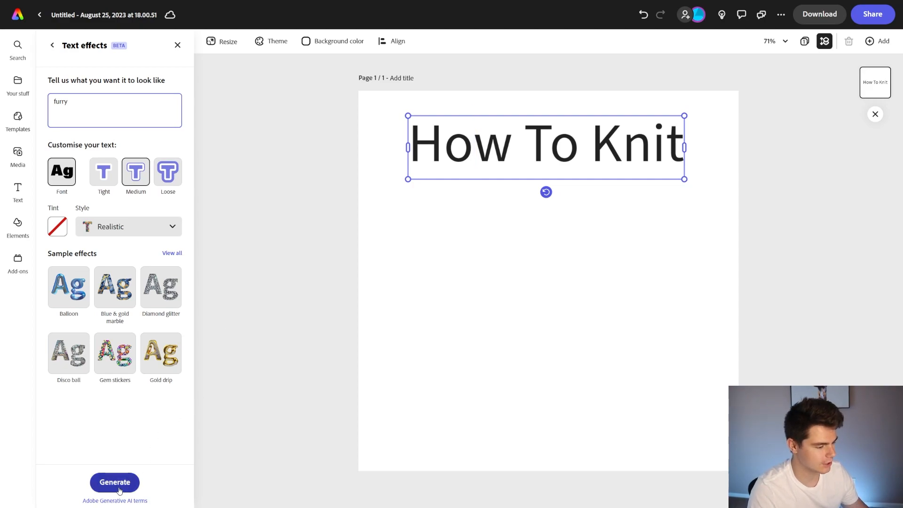
{"action": "left_click", "coordinate": [118, 484]}
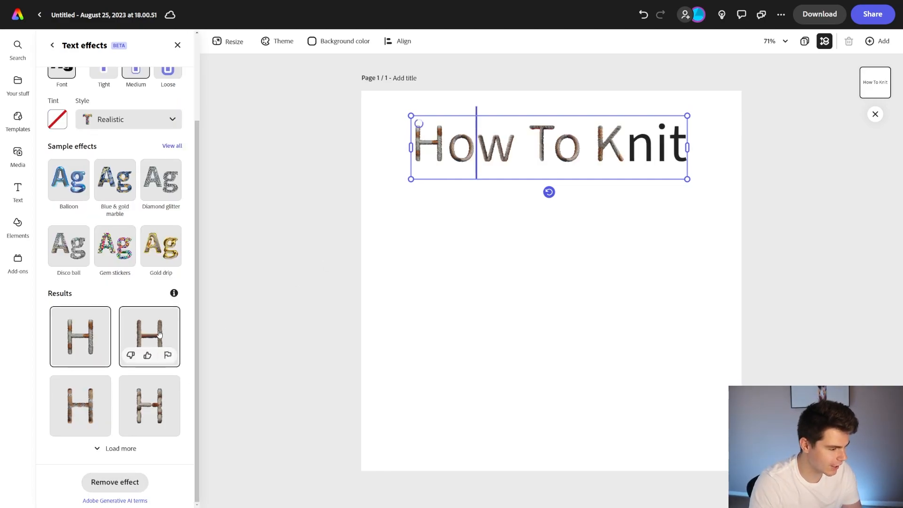
{"action": "left_click", "coordinate": [159, 334]}
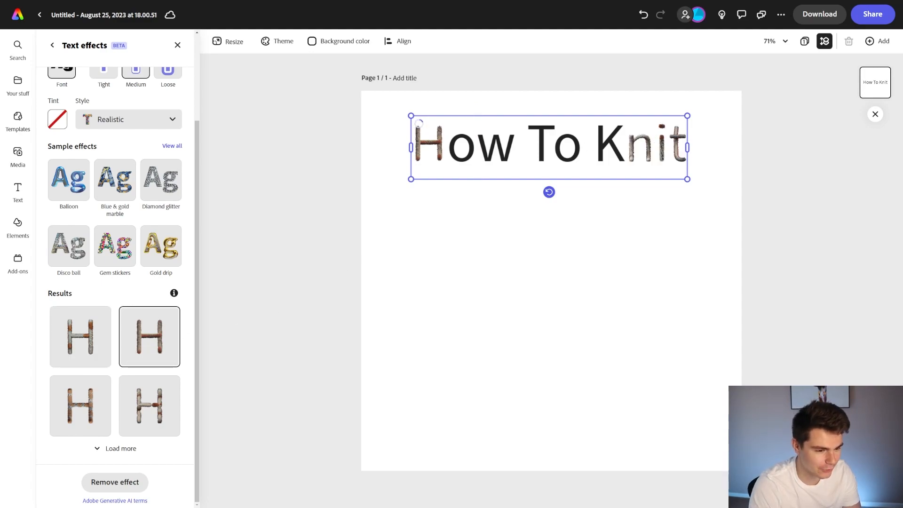
- Set the furry text effect's fit to Loose and regenerate it for the How To Knit heading
{"action": "scroll", "coordinate": [193, 272], "scroll_direction": "up", "scroll_amount": 3}
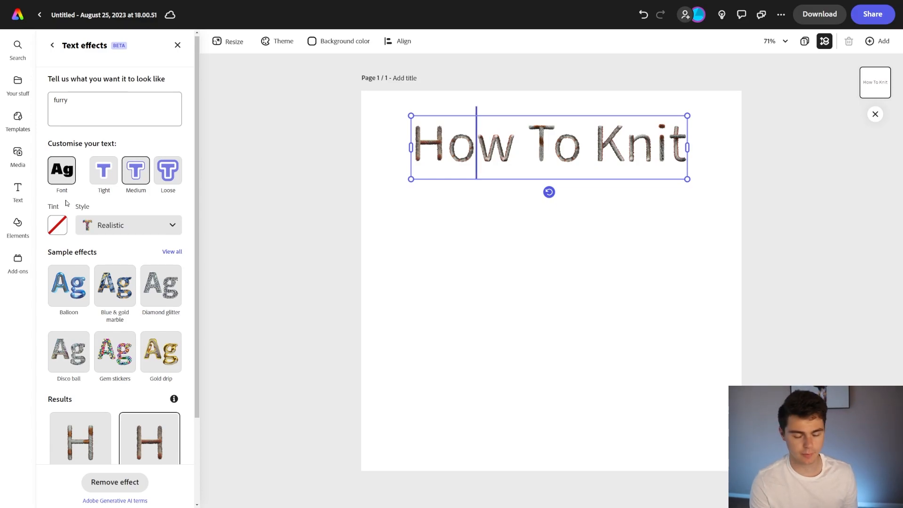
{"action": "left_click", "coordinate": [168, 170]}
{"action": "scroll", "coordinate": [188, 490], "scroll_direction": "down", "scroll_amount": 2}
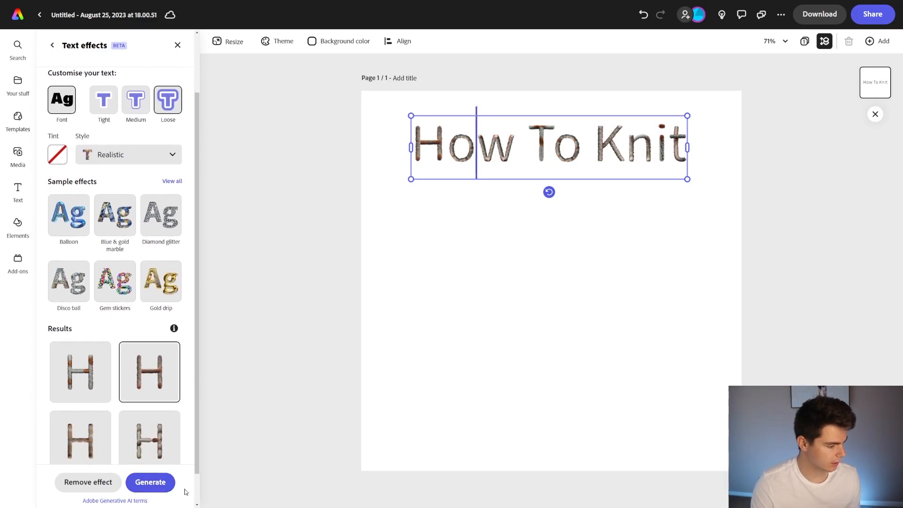
{"action": "left_click", "coordinate": [159, 484]}
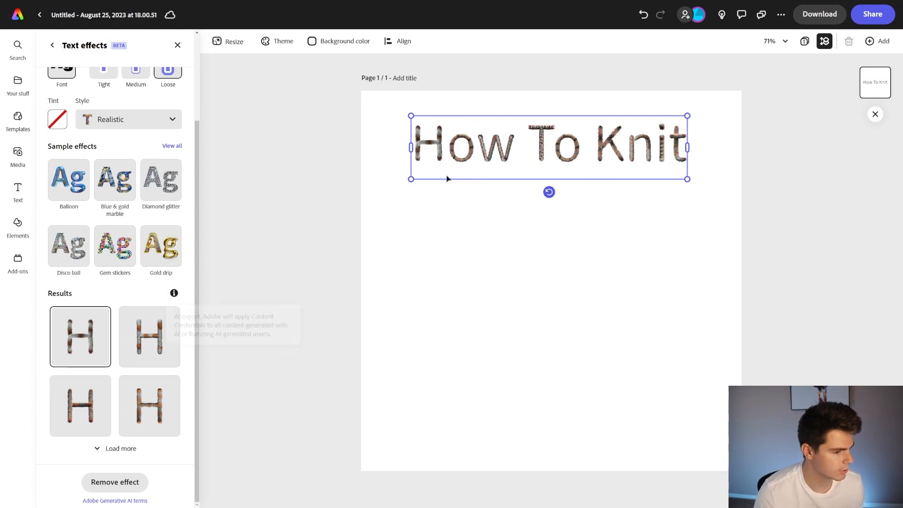
- Change the heading's font to Acumin Pro and enlarge it to nearly the full page width
{"action": "left_click", "coordinate": [62, 71]}
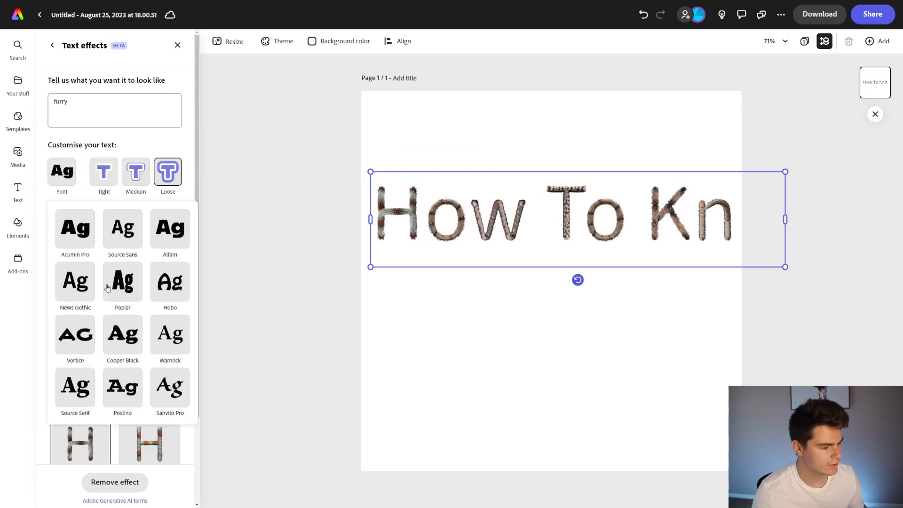
{"action": "left_click", "coordinate": [75, 228]}
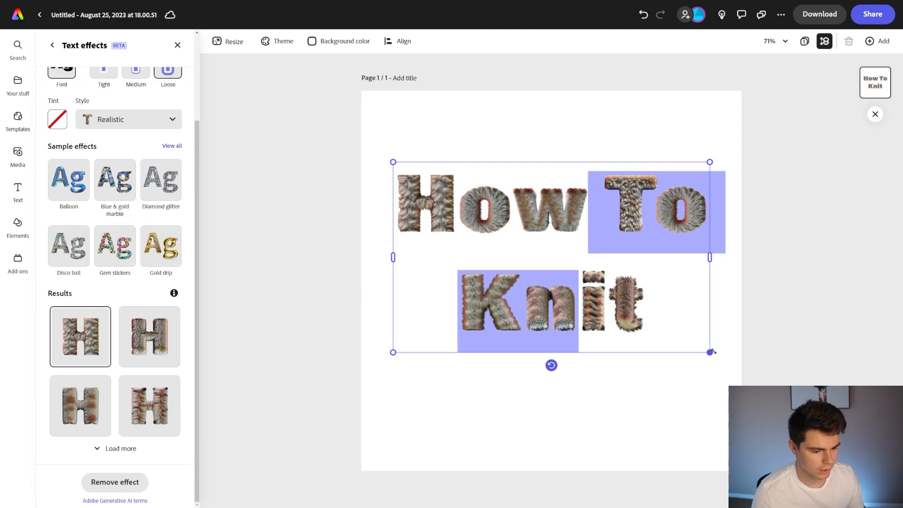
{"action": "left_click", "coordinate": [555, 213]}
{"action": "left_click", "coordinate": [690, 177]}
{"action": "key", "text": "ctrl+a"}
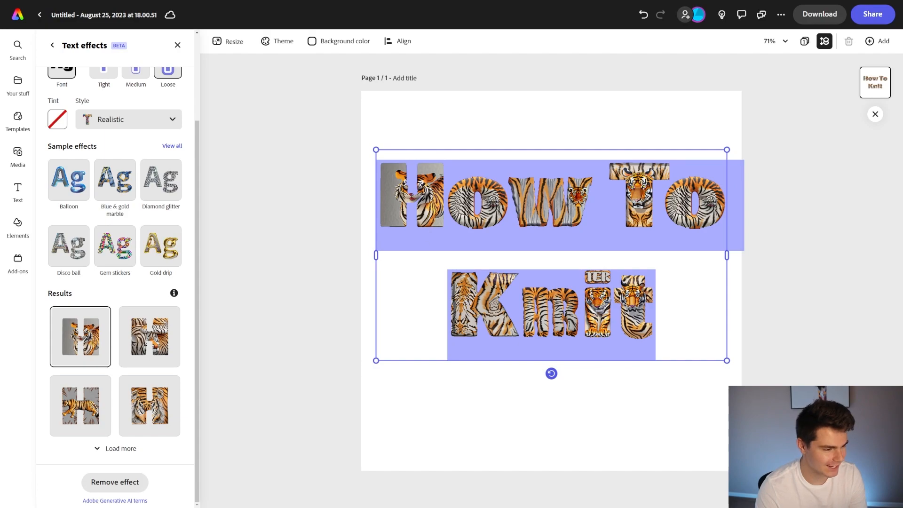
- Regenerate the "tiger" text effect for the heading and try the second result of the Gold drip sample effect
{"action": "scroll", "coordinate": [96, 310], "scroll_direction": "up", "scroll_amount": 3}
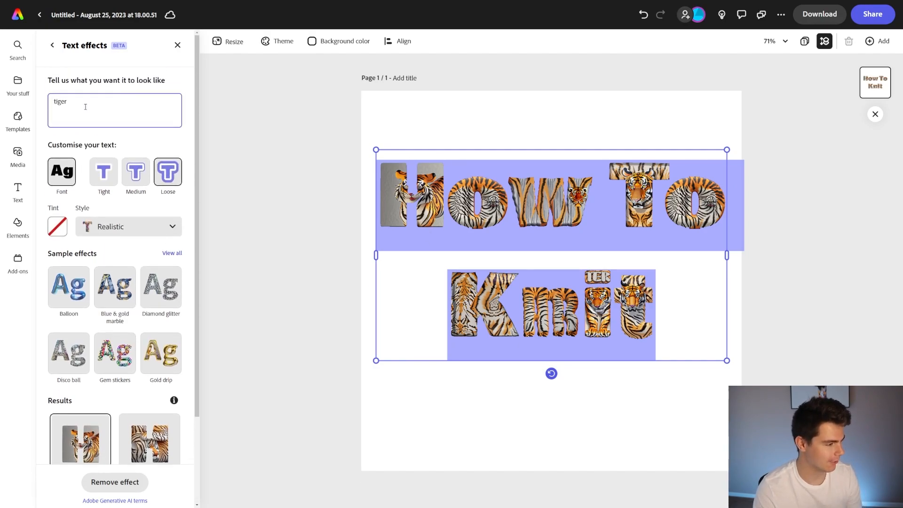
{"action": "key", "text": "Return"}
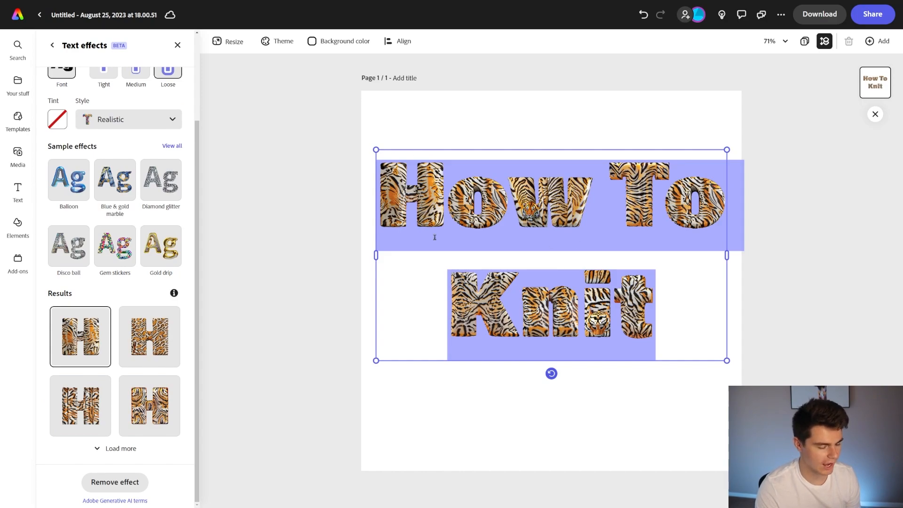
{"action": "left_click", "coordinate": [728, 364]}
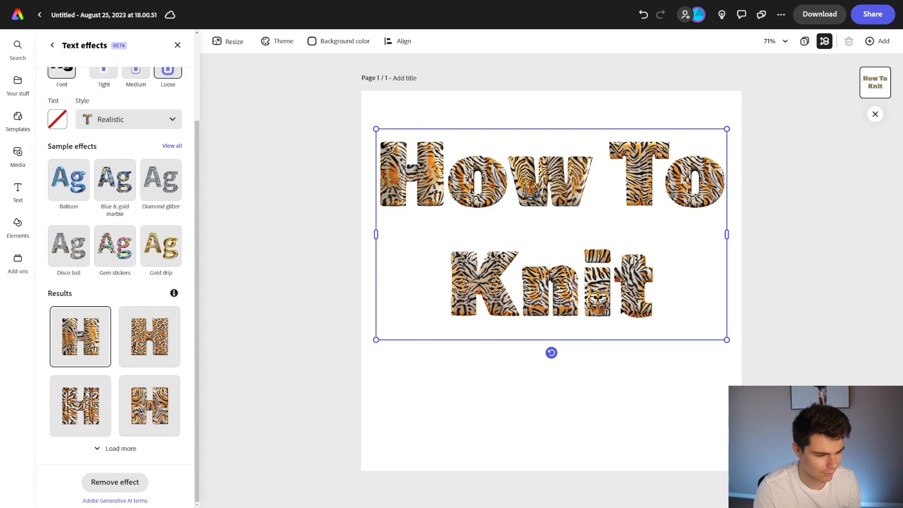
{"action": "left_click", "coordinate": [150, 337]}
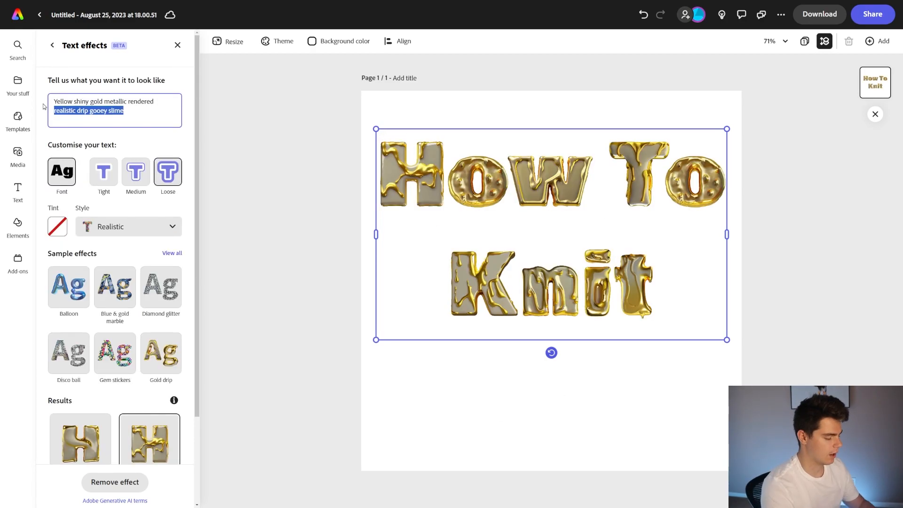
- Replace the effect prompt with "sheep wool", generate it for the heading and place the heading near the page's upper edge
{"action": "key", "text": "BackSpace"}
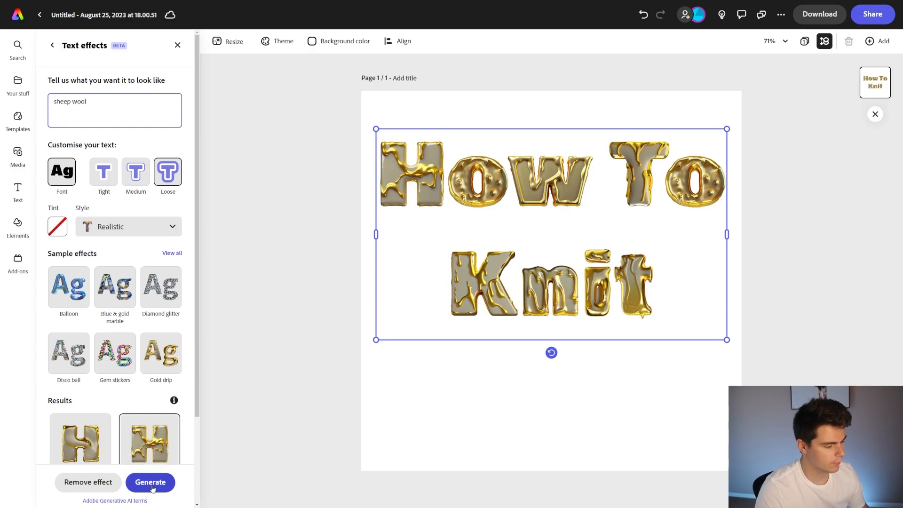
{"action": "left_click", "coordinate": [150, 482]}
{"action": "left_click", "coordinate": [590, 250]}
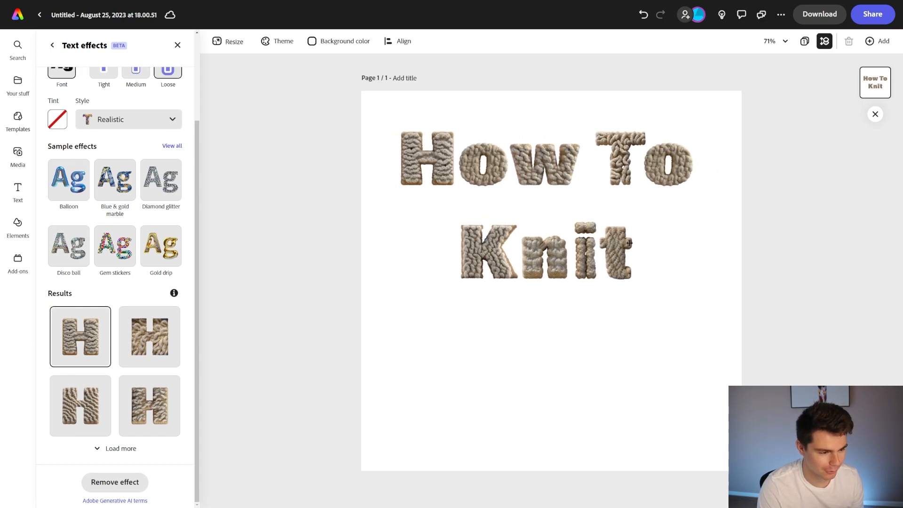
{"action": "left_click_drag", "start_coordinate": [579, 235], "coordinate": [589, 228]}
{"action": "left_click", "coordinate": [750, 238]}
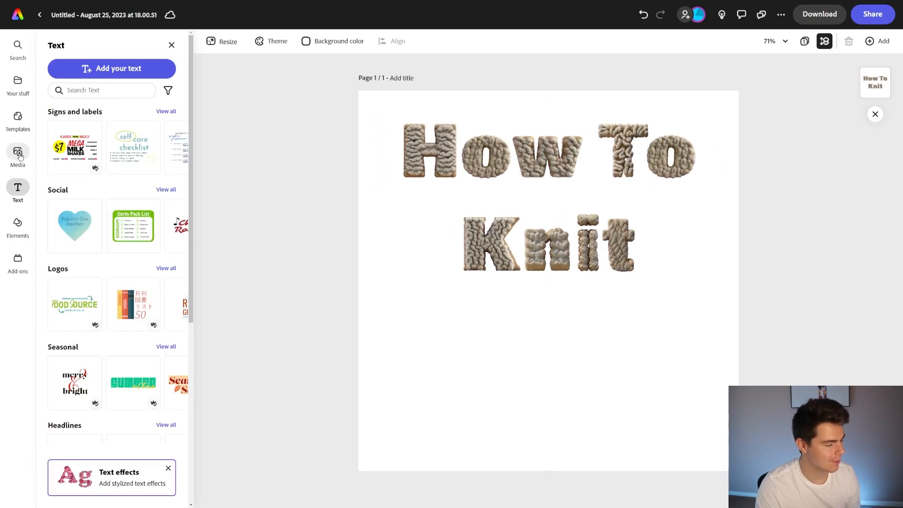
- Add a landscape Text to image frame and place it centred beneath the heading
{"action": "left_click", "coordinate": [18, 152]}
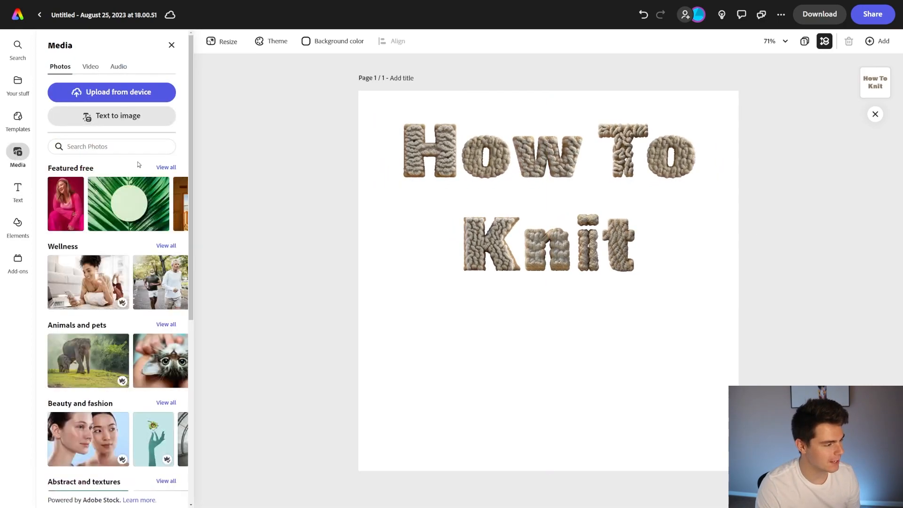
{"action": "left_click", "coordinate": [111, 117]}
{"action": "left_click", "coordinate": [94, 173]}
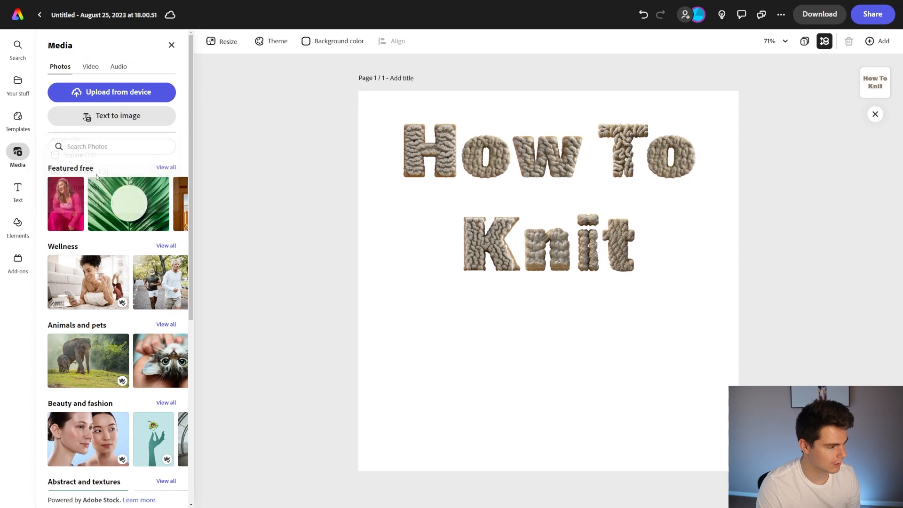
{"action": "left_click_drag", "start_coordinate": [587, 393], "coordinate": [585, 382]}
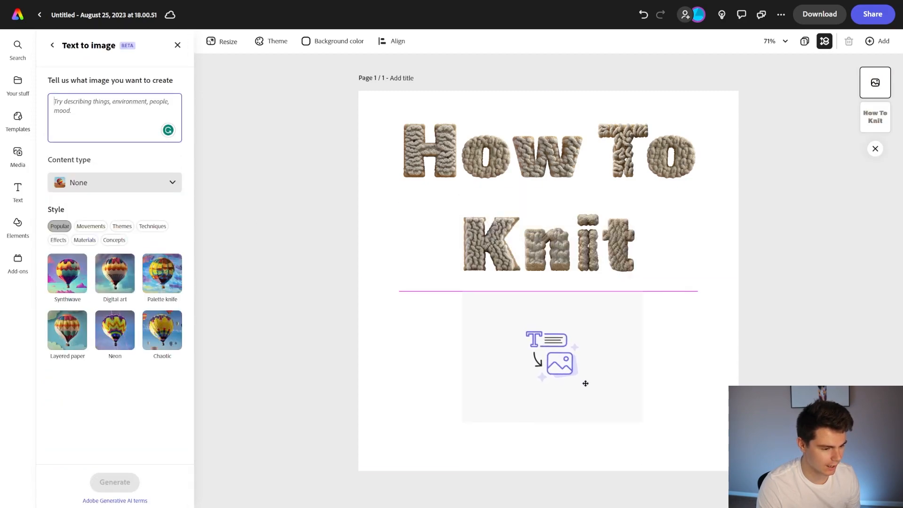
- Generate an image of "someone knitting" in the Layered paper style
{"action": "left_click", "coordinate": [103, 113]}
{"action": "type", "text": "someone knitting"}
{"action": "left_click", "coordinate": [85, 240]}
{"action": "left_click", "coordinate": [76, 266]}
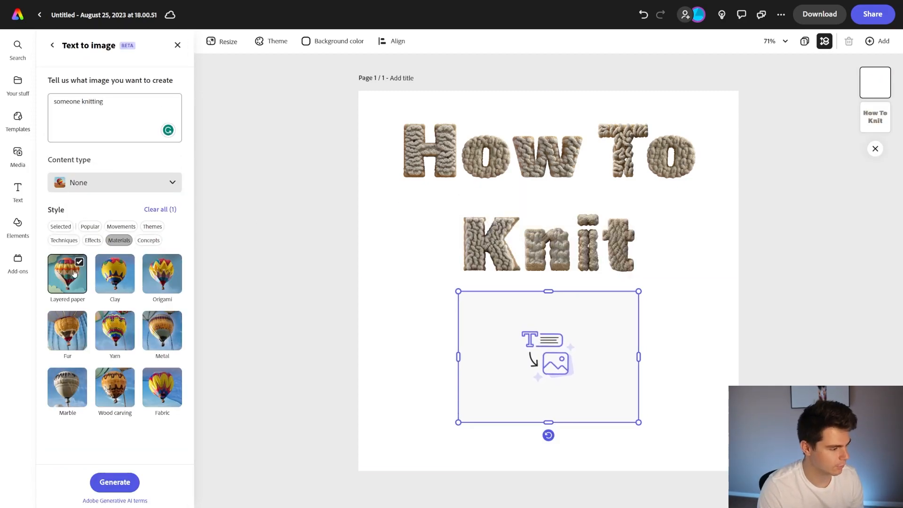
{"action": "left_click", "coordinate": [109, 484]}
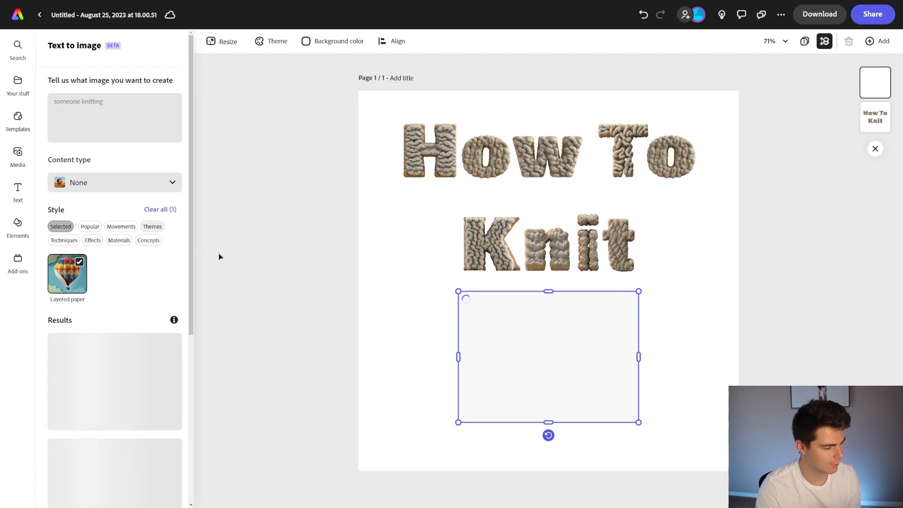
- Left-align the heading's text and move the heading to the page's upper-left corner
{"action": "left_click", "coordinate": [466, 202]}
{"action": "left_click", "coordinate": [121, 152]}
{"action": "left_click", "coordinate": [105, 171]}
{"action": "left_click_drag", "start_coordinate": [595, 167], "coordinate": [568, 153]}
- Shrink the knitting image slightly and place it beside the word "Knit"
{"action": "left_click_drag", "start_coordinate": [560, 348], "coordinate": [629, 253]}
{"action": "left_click_drag", "start_coordinate": [711, 197], "coordinate": [690, 212]}
{"action": "left_click_drag", "start_coordinate": [636, 242], "coordinate": [662, 217]}
{"action": "left_click", "coordinate": [536, 357]}
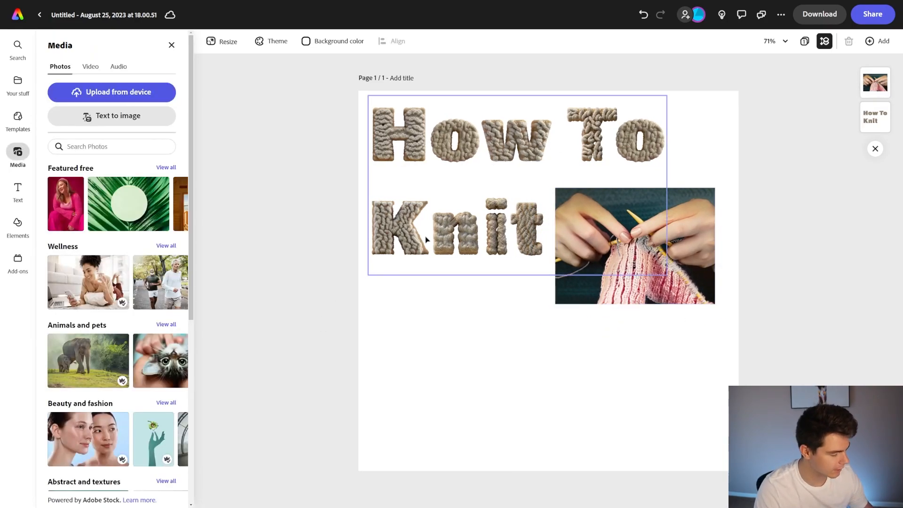
- Search the stock photos for "sheep" and add the standing lamb on a white background to the page
{"action": "left_click", "coordinate": [111, 146]}
{"action": "type", "text": "sheep"}
{"action": "key", "text": "Return"}
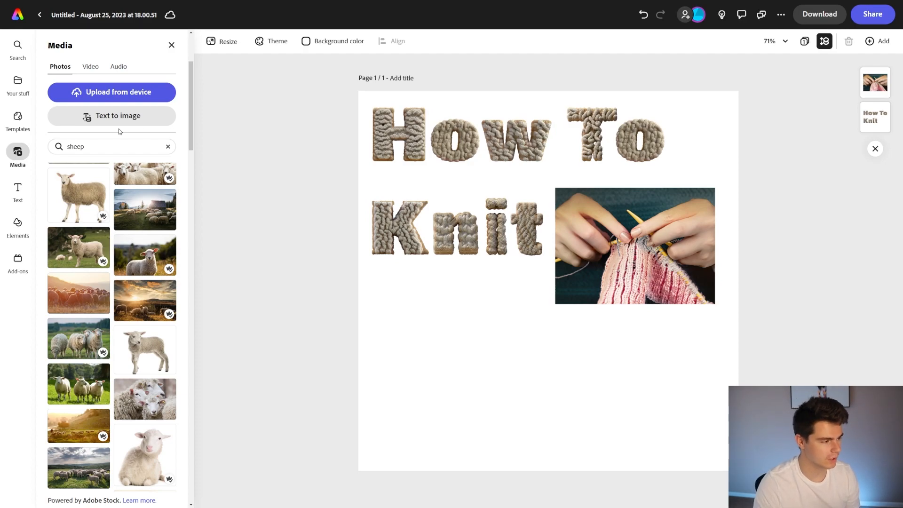
{"action": "scroll", "coordinate": [130, 275], "scroll_direction": "down", "scroll_amount": 2}
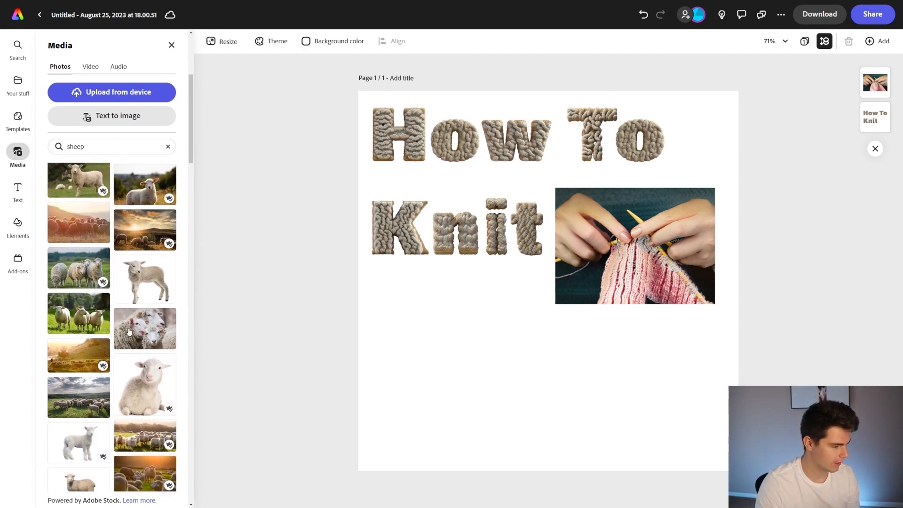
{"action": "left_click", "coordinate": [147, 283]}
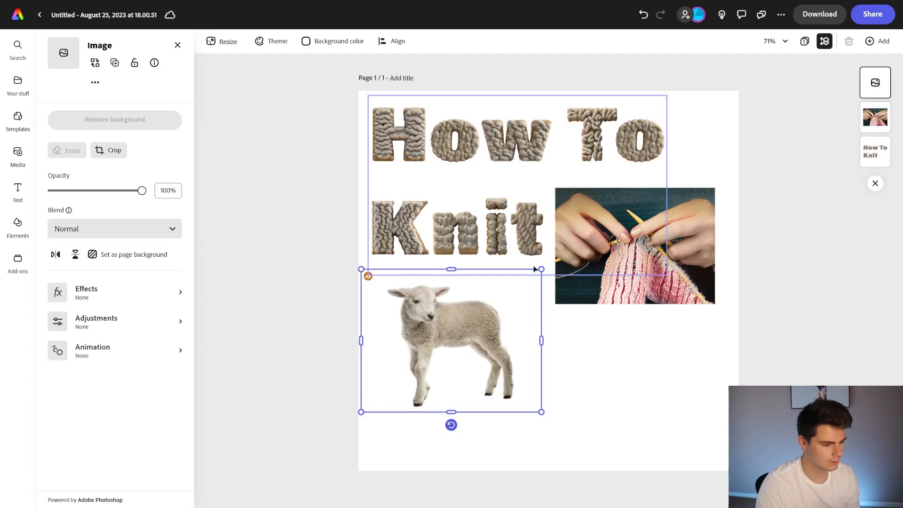
- Enlarge the lamb photo to fill the lower part of the page and send it behind the heading and knitting image
{"action": "left_click_drag", "start_coordinate": [539, 270], "coordinate": [798, 141]}
{"action": "left_click_drag", "start_coordinate": [684, 184], "coordinate": [663, 353]}
{"action": "left_click_drag", "start_coordinate": [875, 83], "coordinate": [876, 158]}
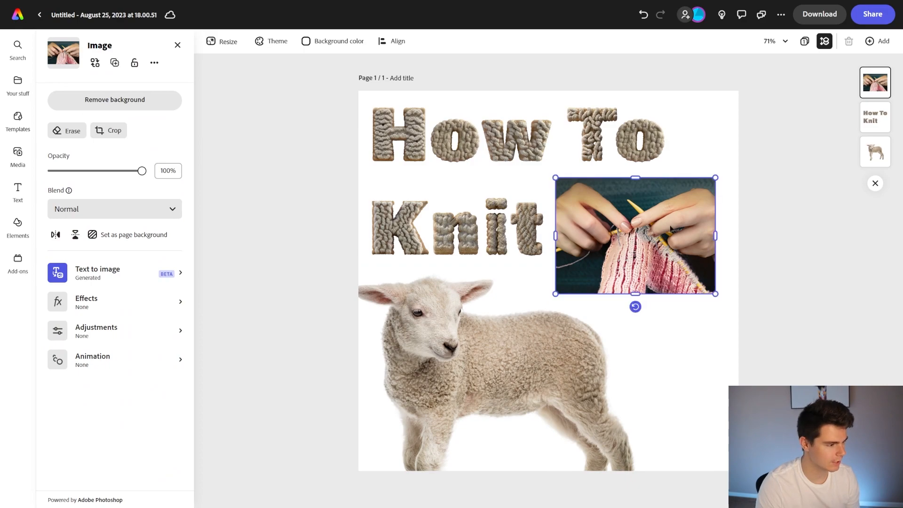
{"action": "left_click", "coordinate": [96, 306]}
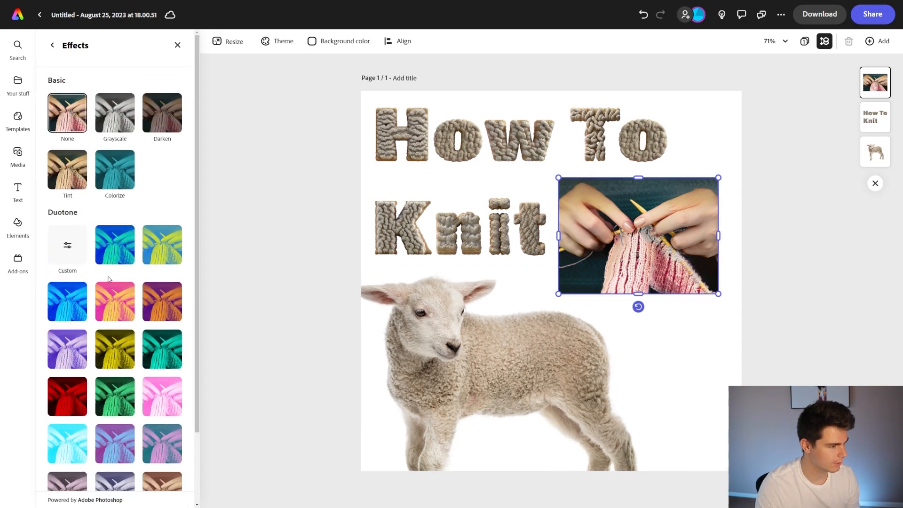
{"action": "left_click", "coordinate": [510, 349]}
- Try the Drift in animation on the knitting image
{"action": "left_click", "coordinate": [668, 201]}
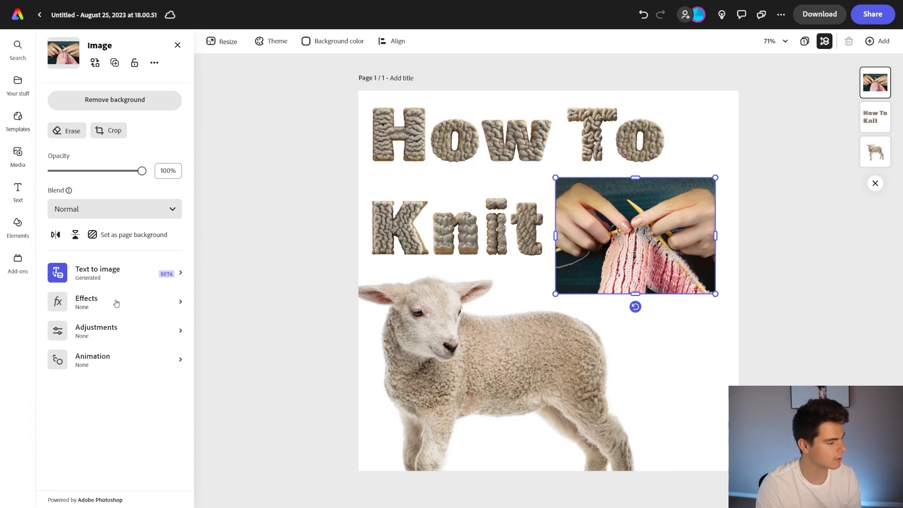
{"action": "left_click", "coordinate": [106, 369]}
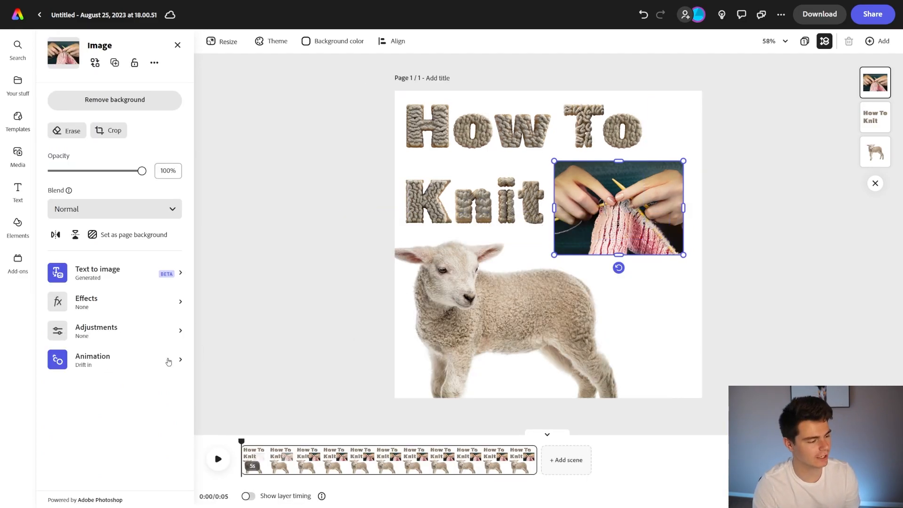
{"action": "left_click", "coordinate": [96, 360]}
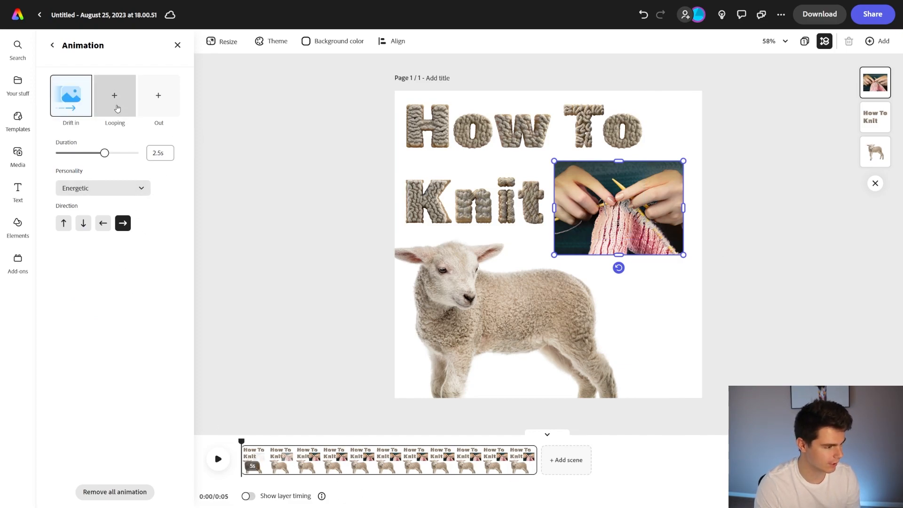
- Give the knitting image the Spin entrance animation and play the scene
{"action": "left_click", "coordinate": [109, 101]}
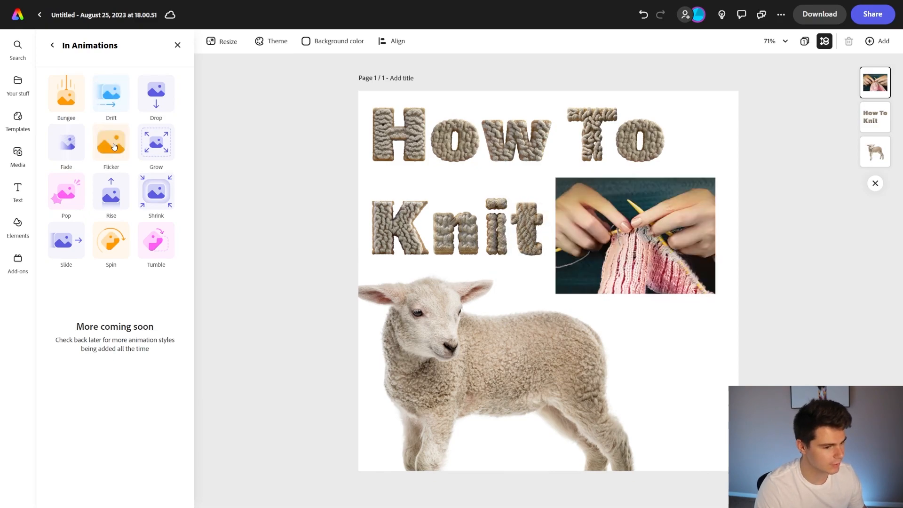
{"action": "left_click", "coordinate": [218, 459]}
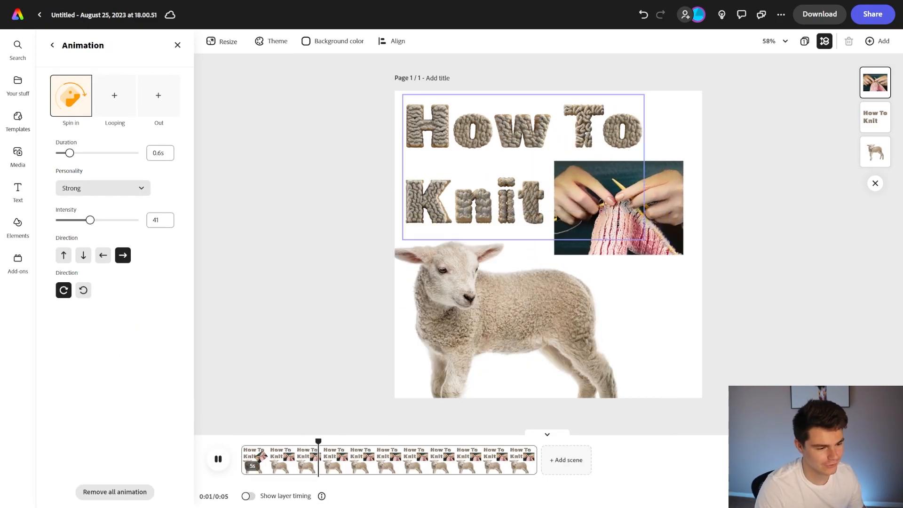
{"action": "left_click", "coordinate": [647, 212]}
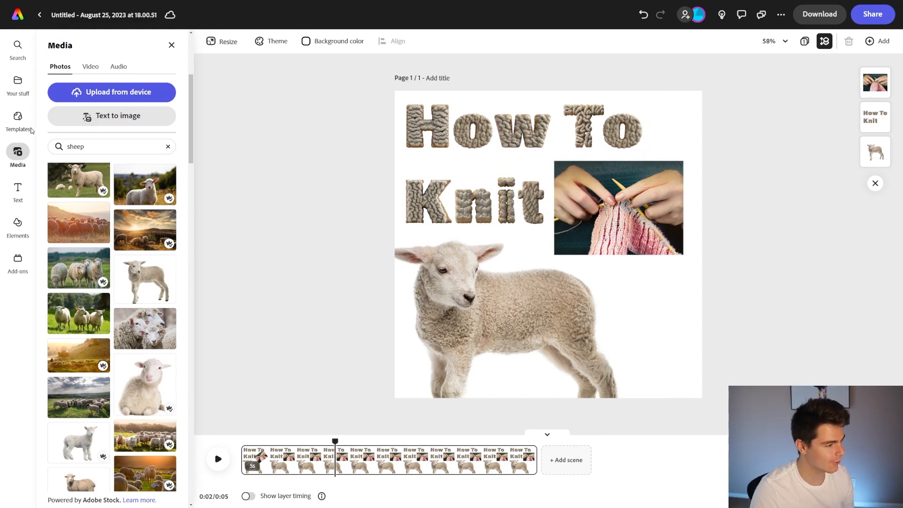
- Look through the saved files and open the design's sharing options
{"action": "scroll", "coordinate": [91, 271], "scroll_direction": "down", "scroll_amount": 3}
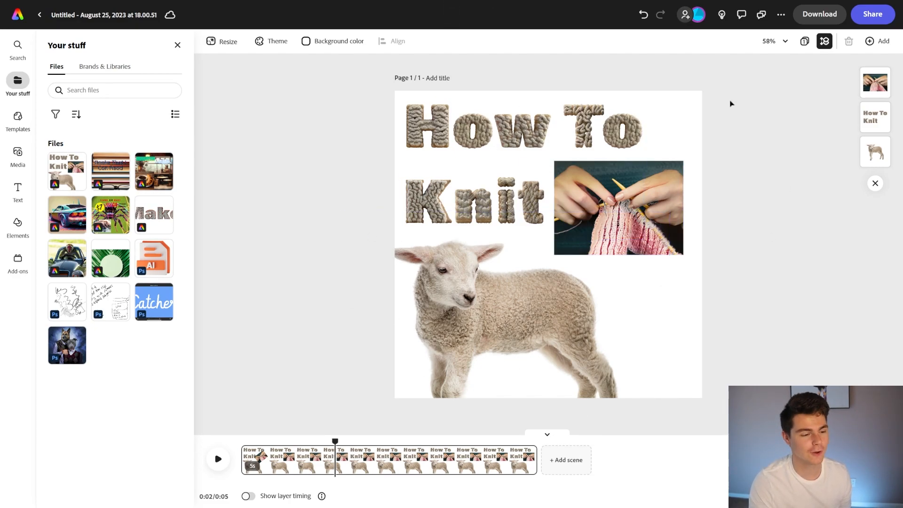
{"action": "left_click", "coordinate": [876, 13]}
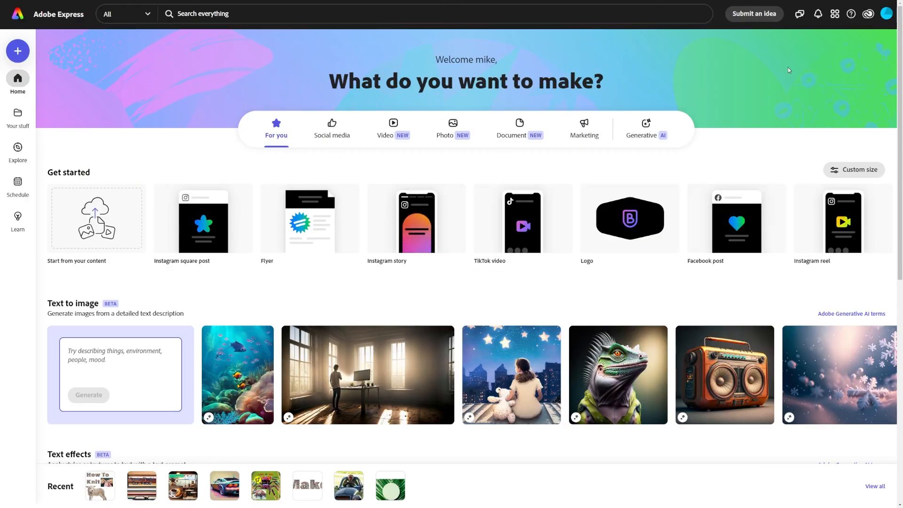
- Open the content Schedule page from the home page
{"action": "mouse_move", "coordinate": [350, 249]}
{"action": "left_click", "coordinate": [21, 191]}
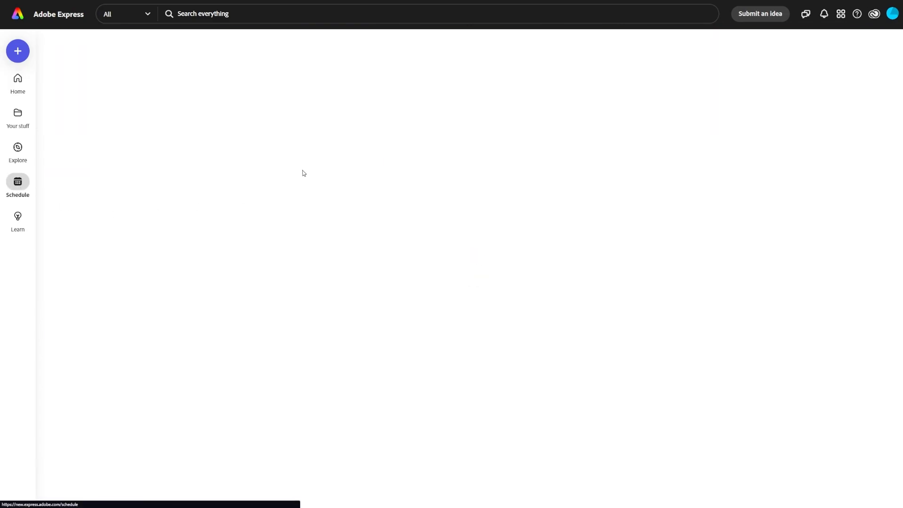